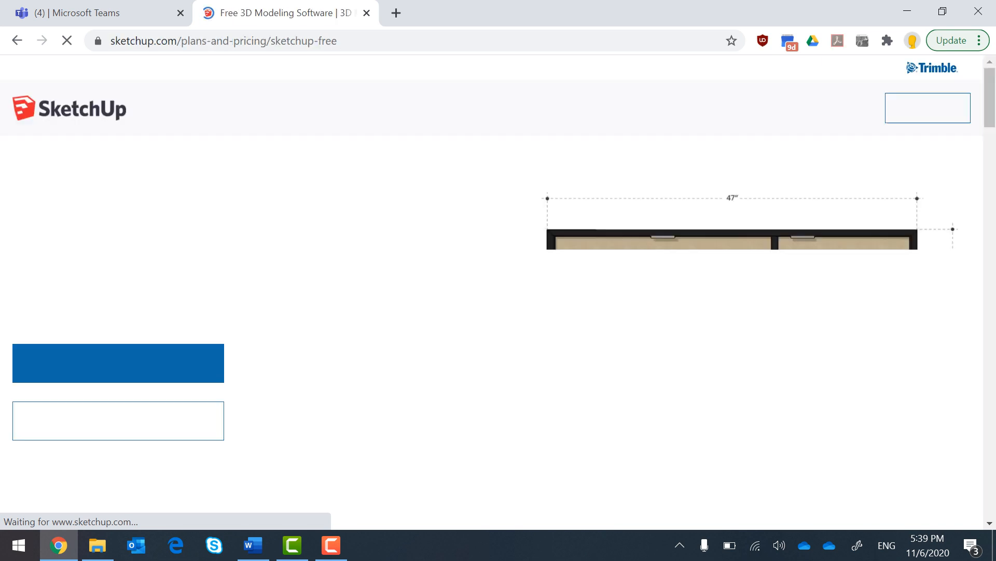
Step: Start a new SketchUp model and delete the default human figure
left_click(118, 364)
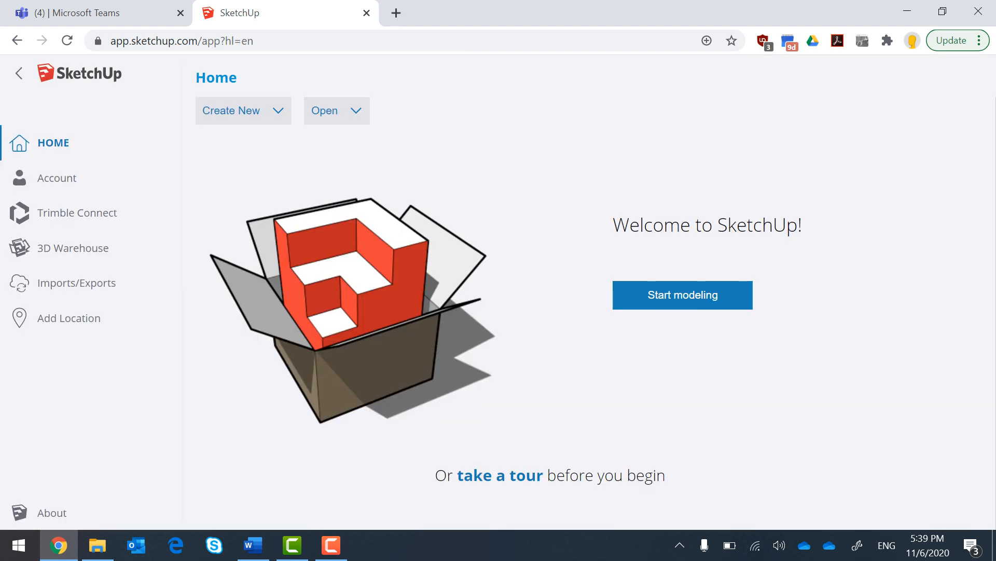
left_click(683, 294)
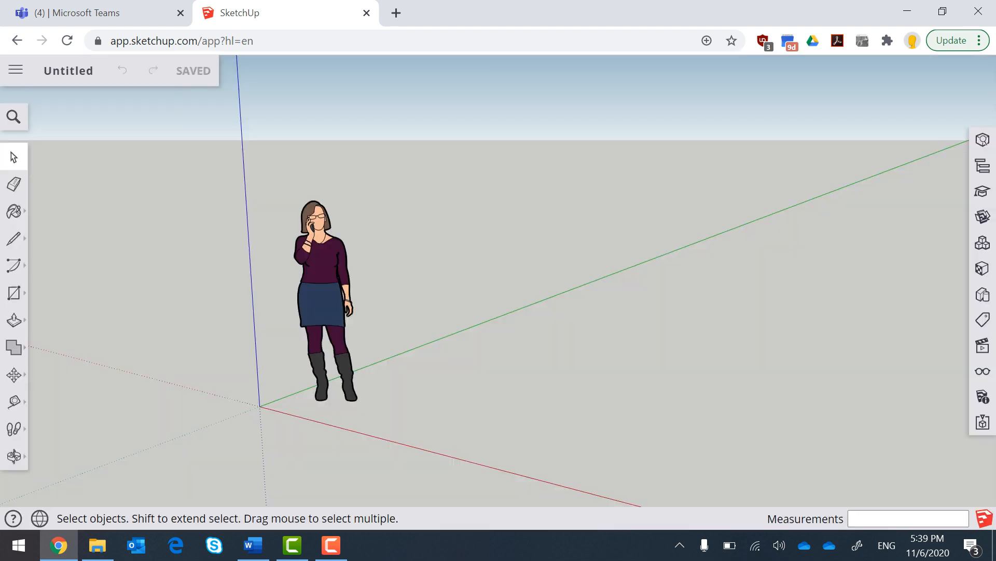
key("ctrl+a")
key("Delete")
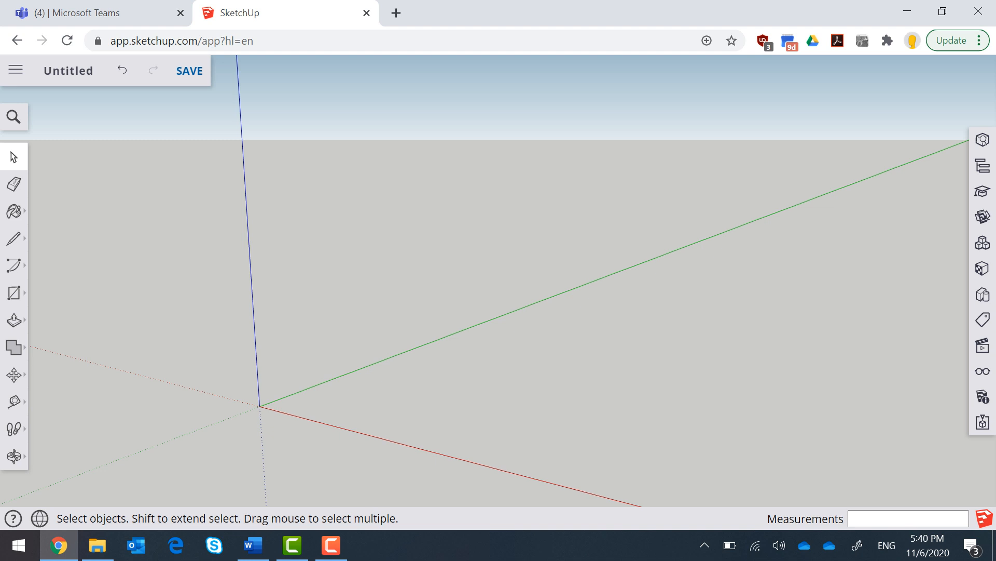
Step: Set the model's length units to centimetres with a precision of 0.00
left_click(983, 396)
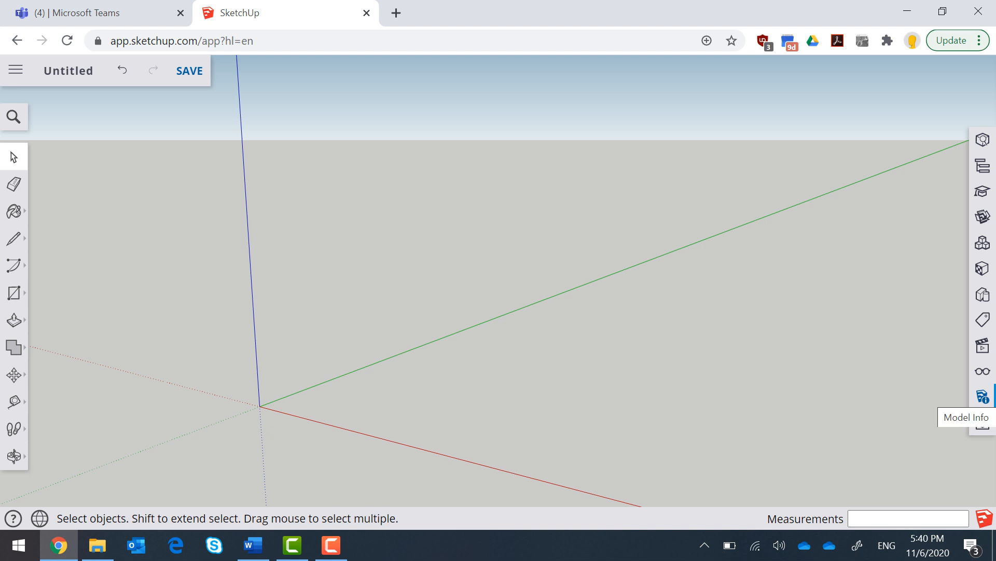
left_click(983, 397)
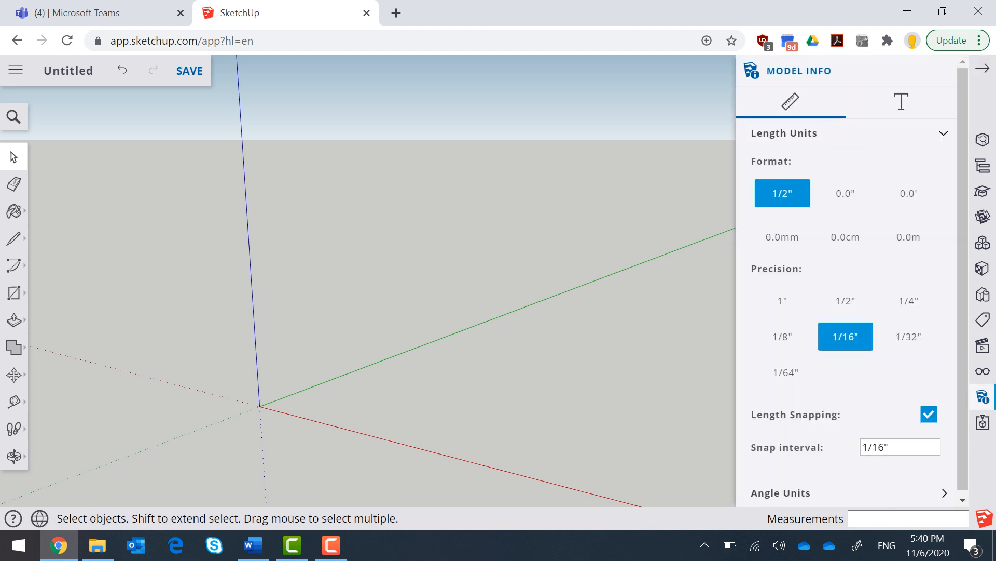
left_click(845, 237)
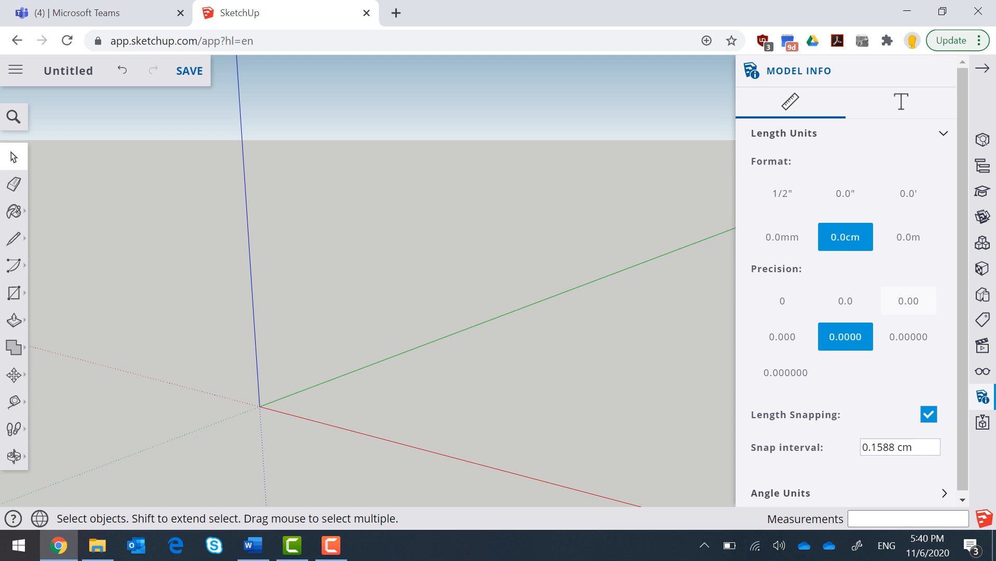
left_click(909, 301)
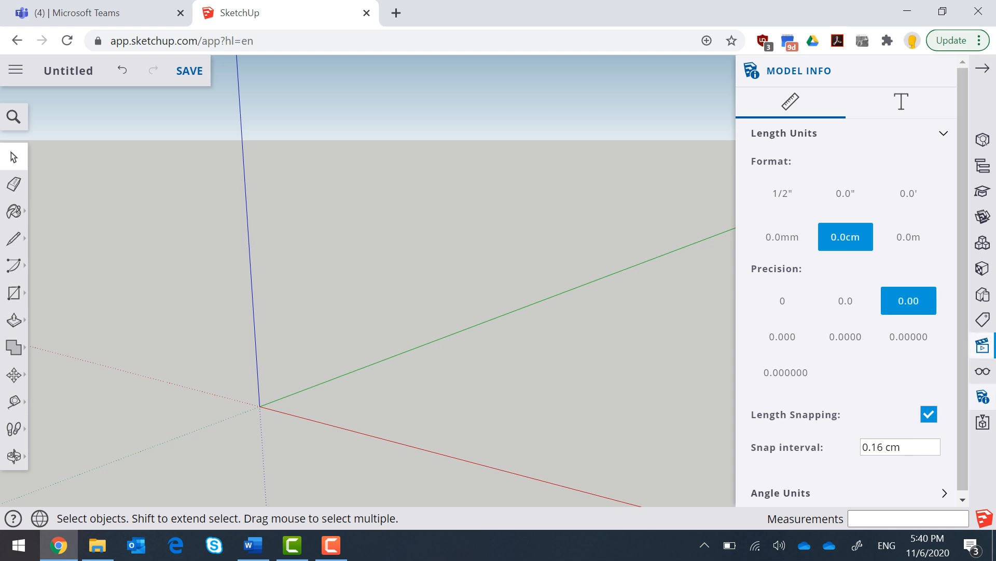
Step: Switch the camera to parallel projection and show the model from the top
left_click(982, 345)
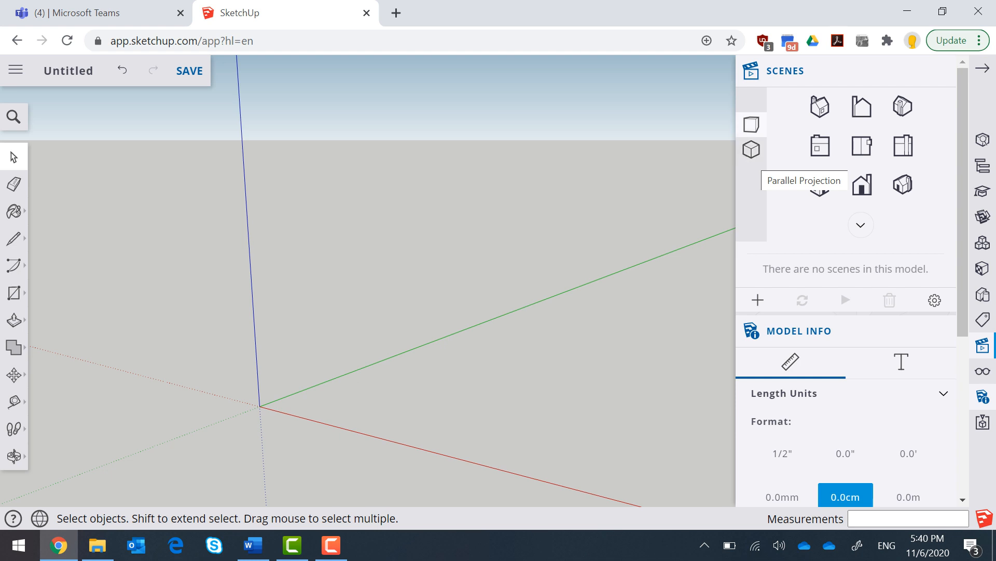
left_click(751, 149)
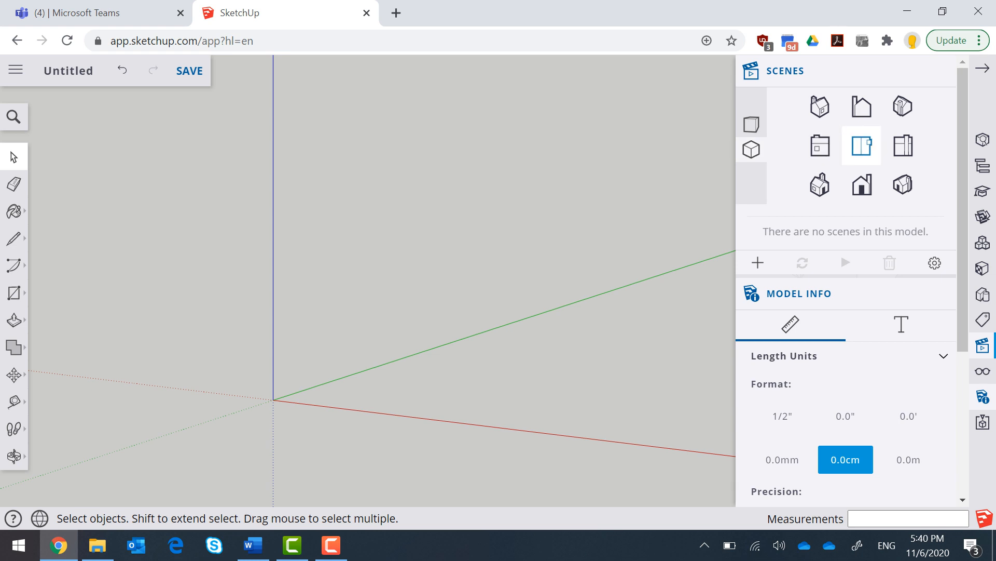
left_click(861, 146)
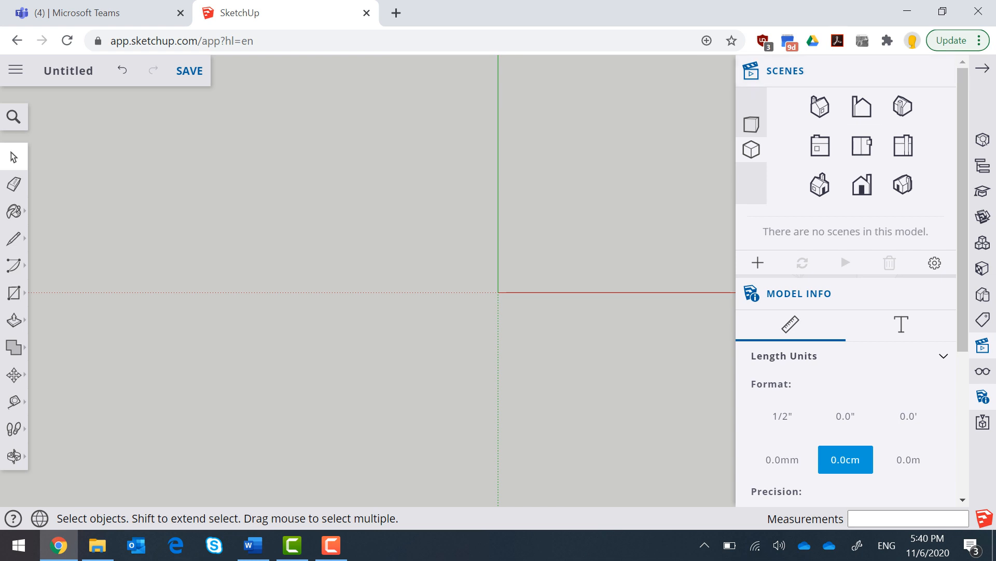
left_click(982, 68)
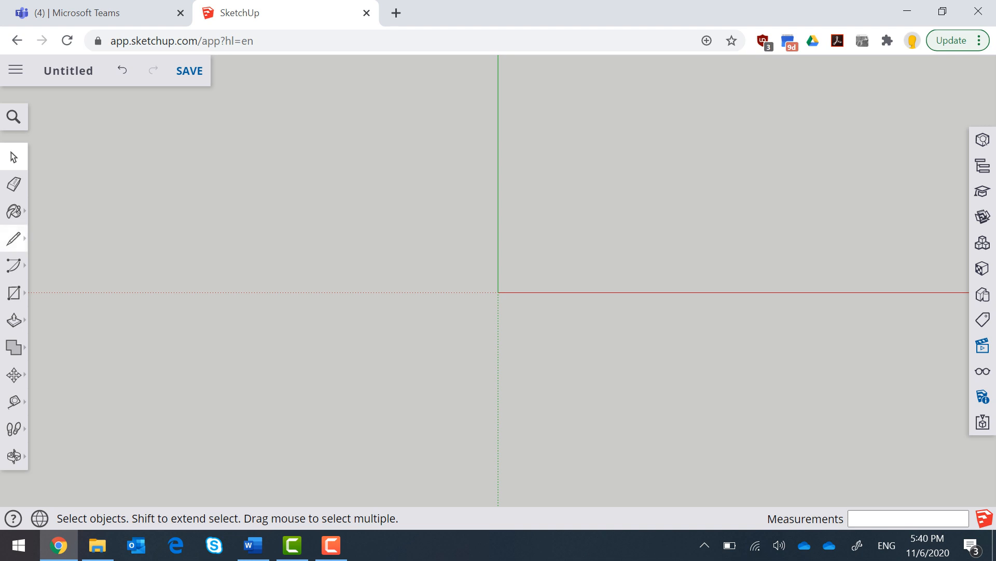
Step: Draw a 70 cm line from the origin along the negative red axis
left_click(14, 239)
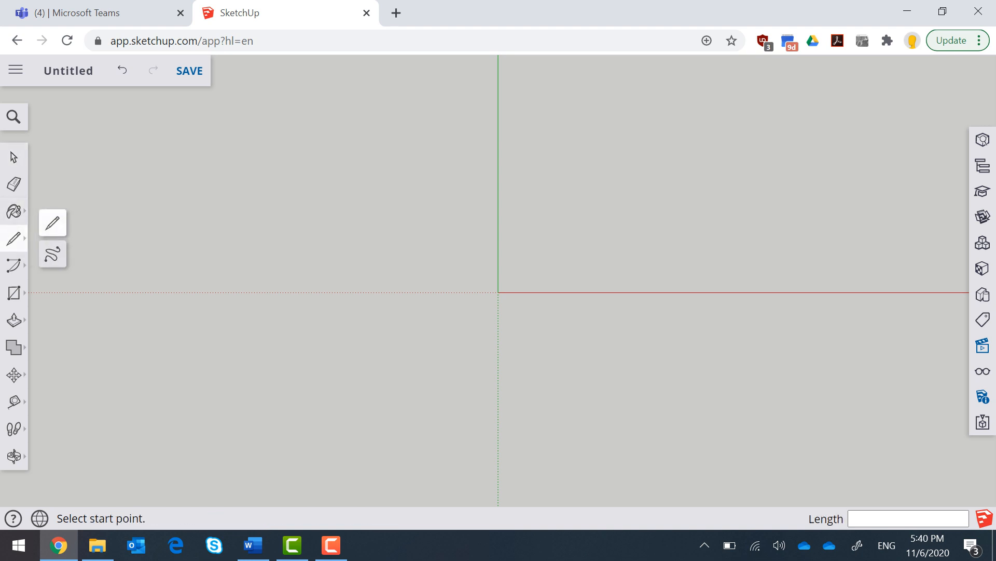
left_click(53, 222)
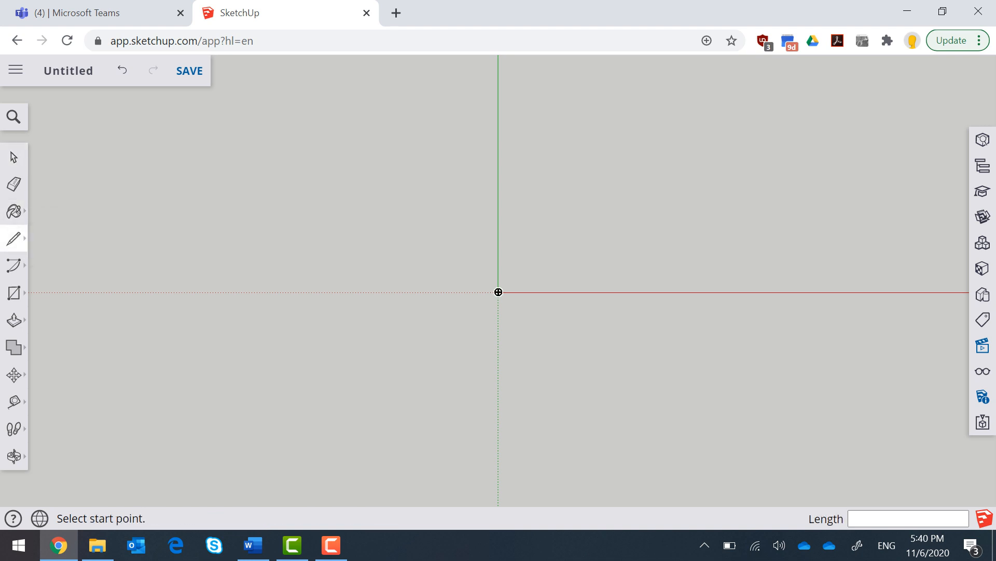
left_click(498, 292)
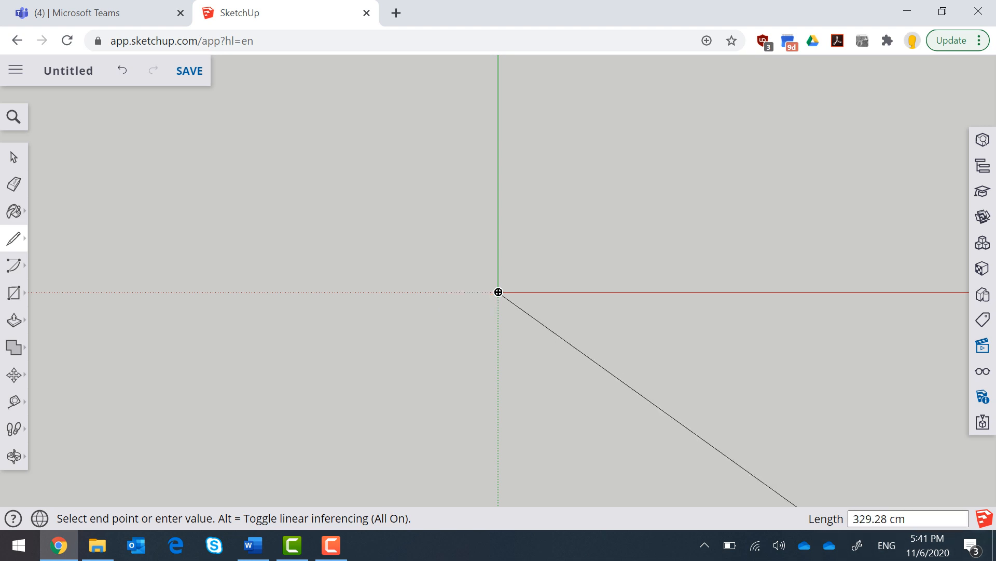
type("70")
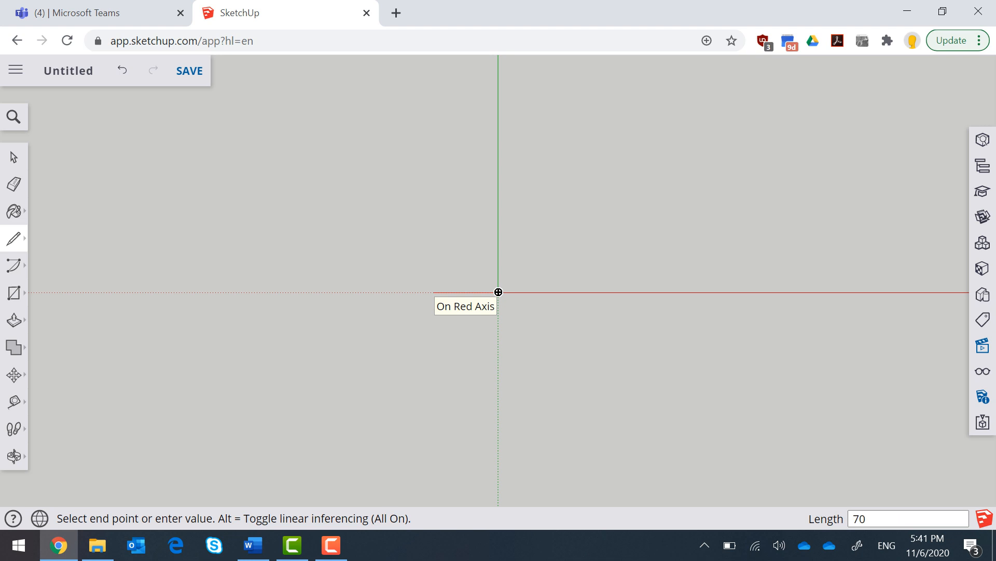
key("Return")
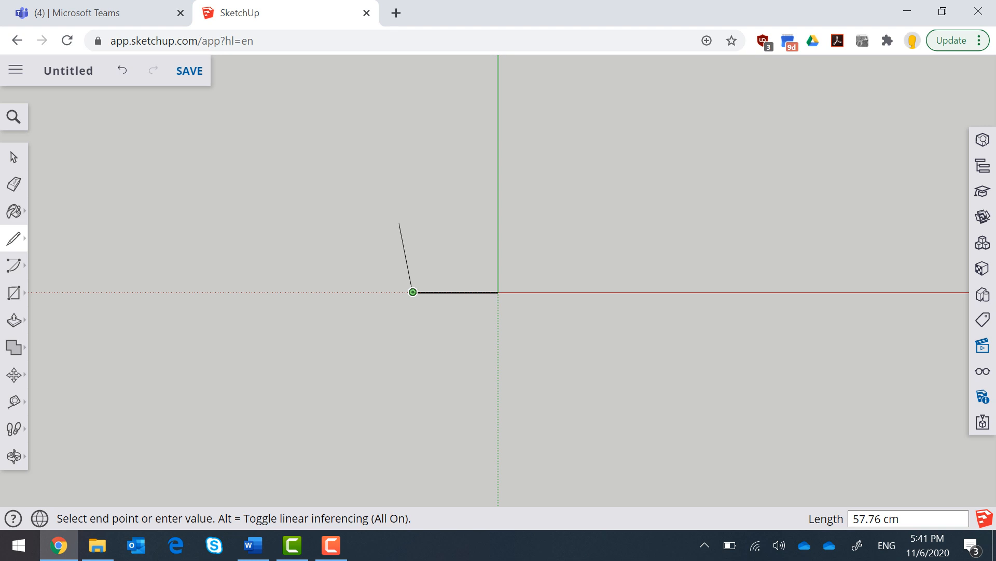
key("Escape")
Step: Complete a closed 0.5 cm thick strip above the 70 cm line, ending at the origin
scroll(469, 272, "up", 3)
scroll(426, 294, "up", 4)
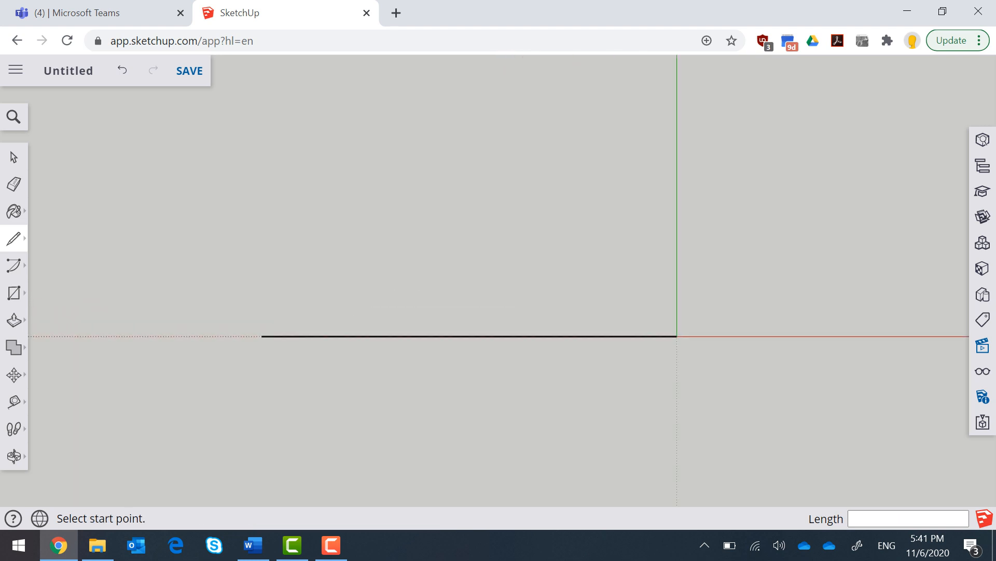
scroll(387, 280, "up", 1)
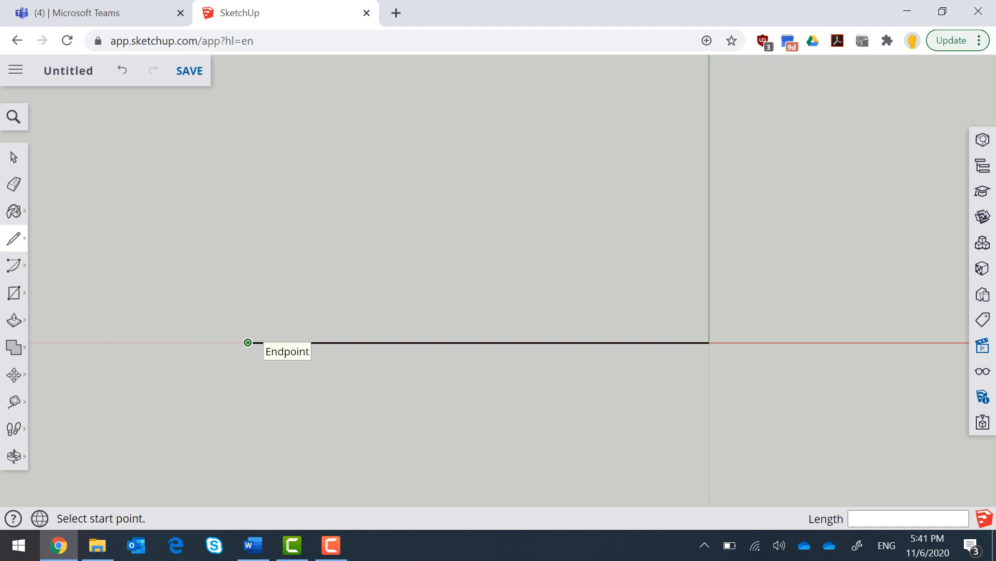
left_click(247, 342)
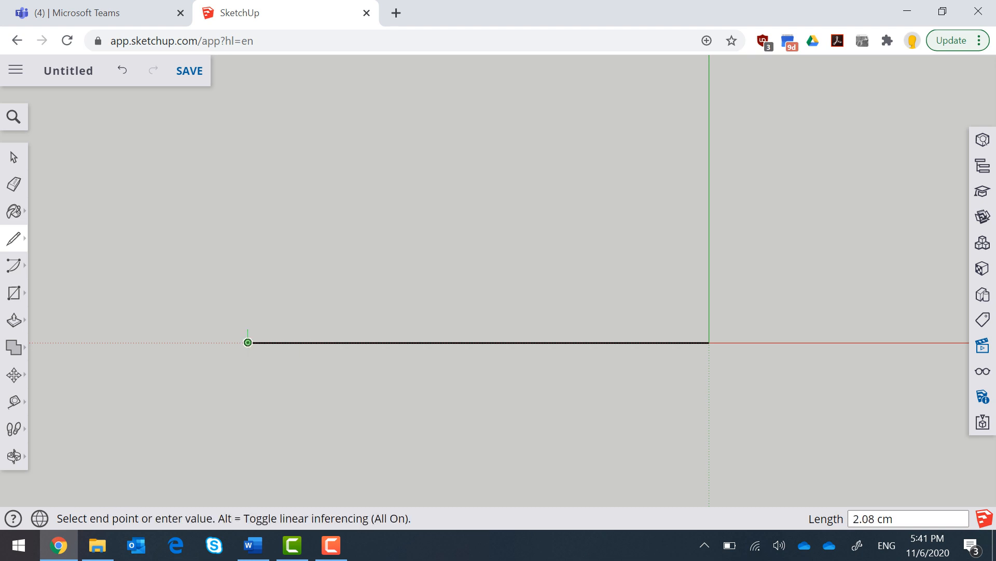
scroll(249, 347, "up", 2)
scroll(249, 346, "up", 1)
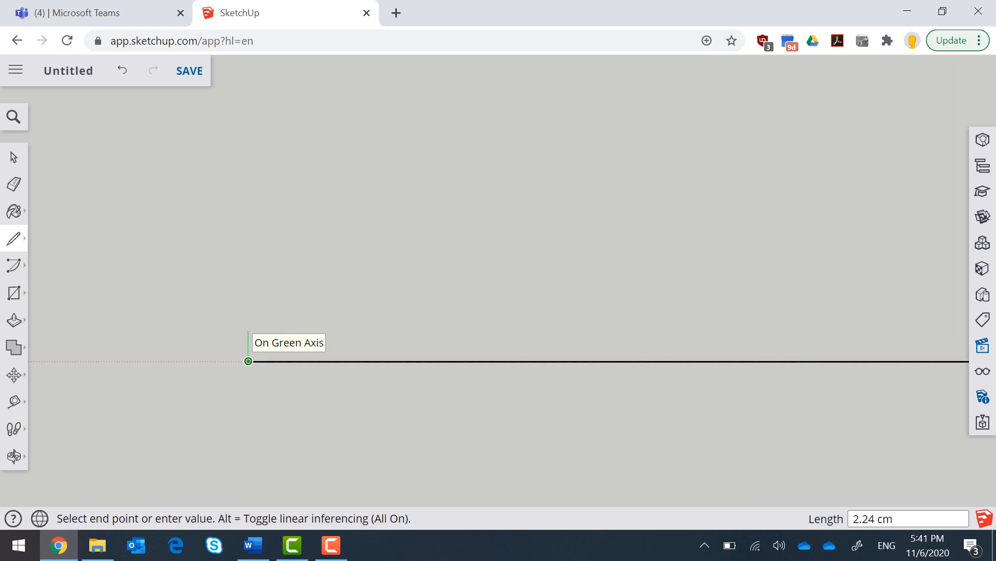
type("0.5")
key("Return")
scroll(182, 321, "down", 1)
scroll(158, 320, "down", 3)
scroll(647, 327, "up", 2)
scroll(654, 345, "up", 1)
left_click(654, 350)
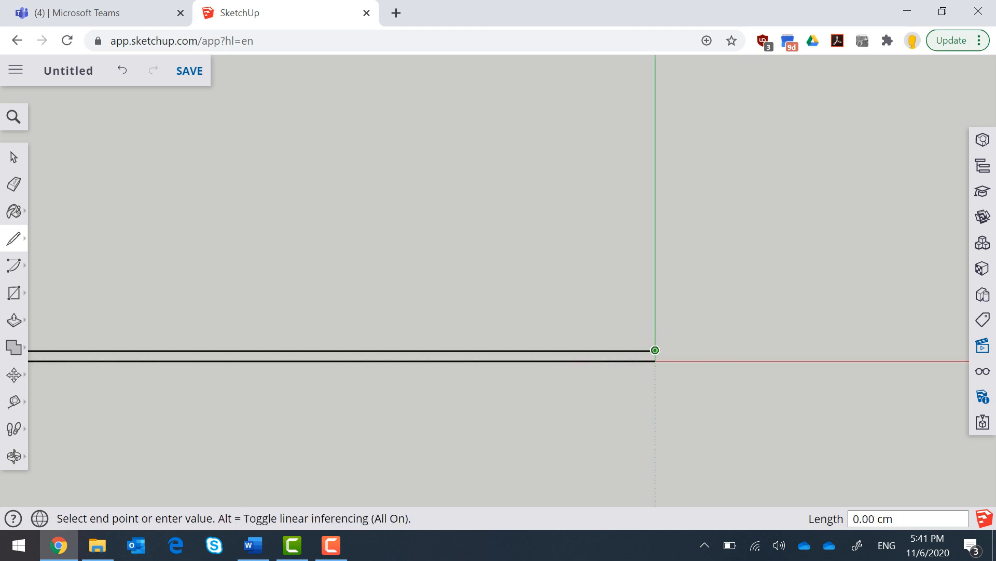
left_click(655, 361)
scroll(711, 345, "down", 3)
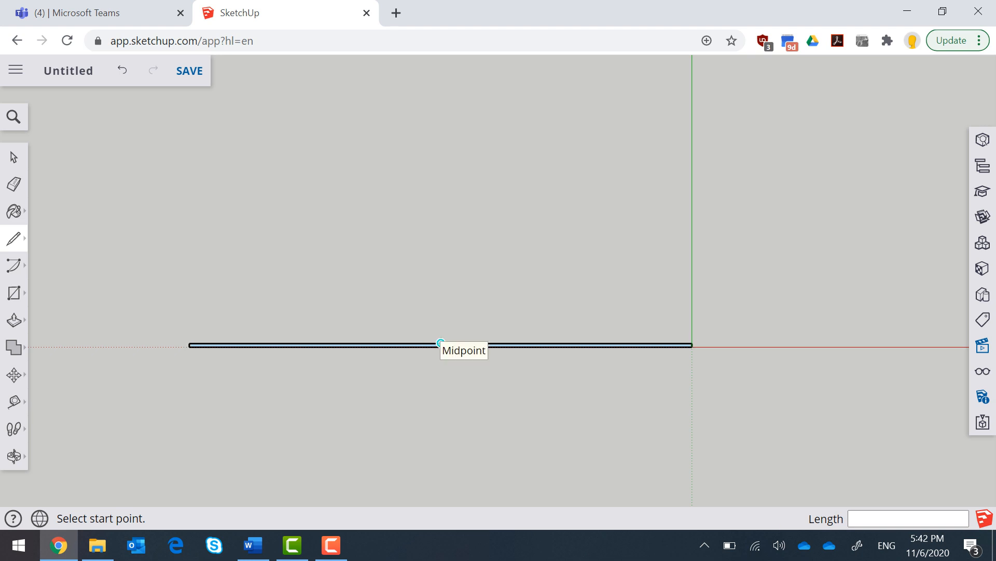
Step: Draw a 15 cm line along the green axis from the midpoint of the strip's upper edge
left_click(440, 343)
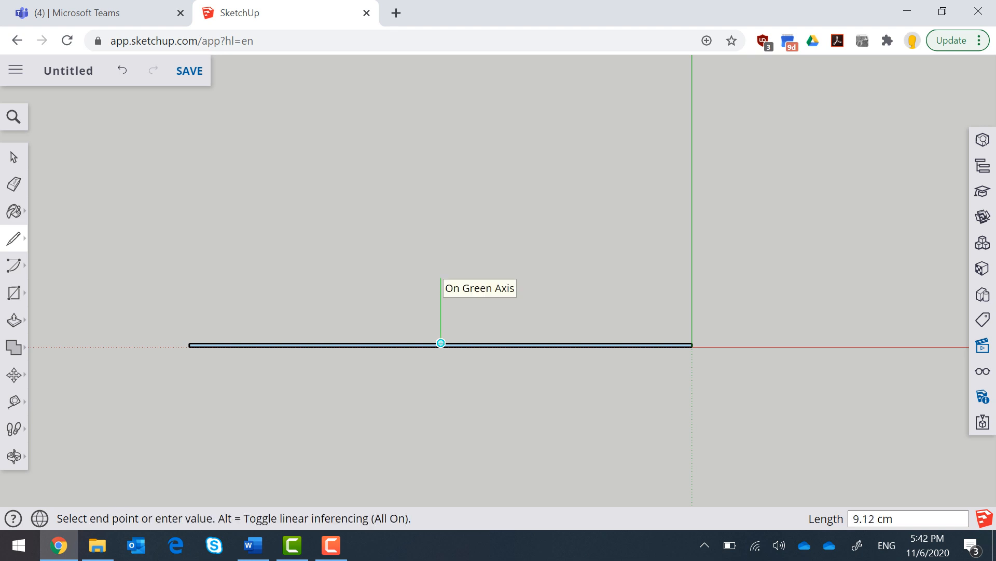
type("15")
key("Return")
key("Escape")
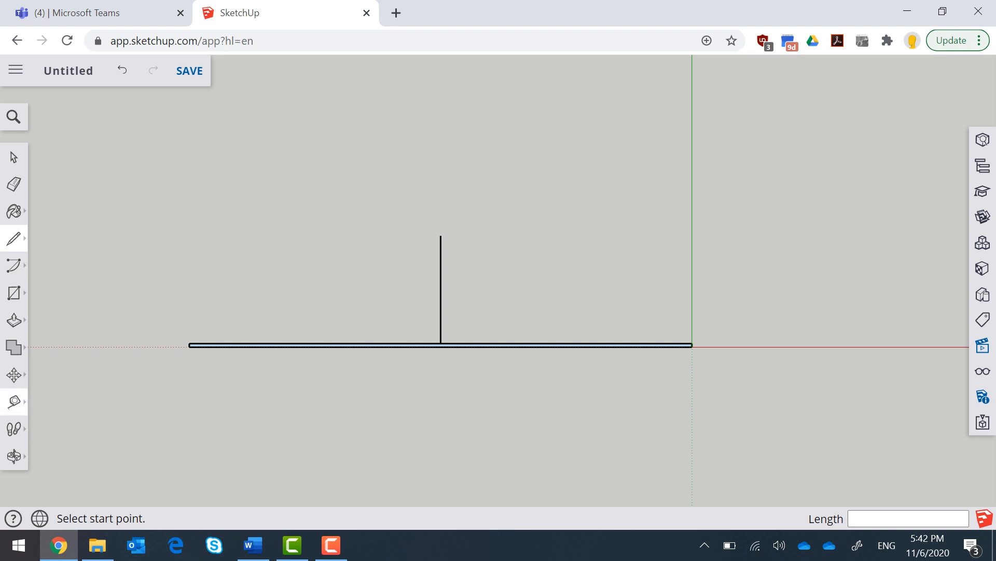
Step: Place a parallel guide 0.25 cm to the right of the 15 cm line with the Tape Measure
left_click(14, 401)
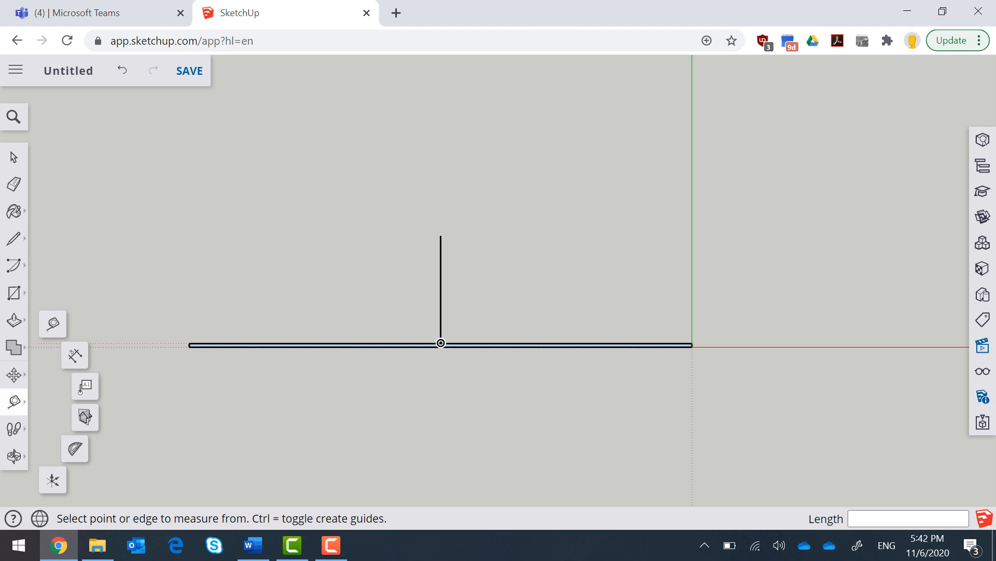
scroll(418, 267, "up", 2)
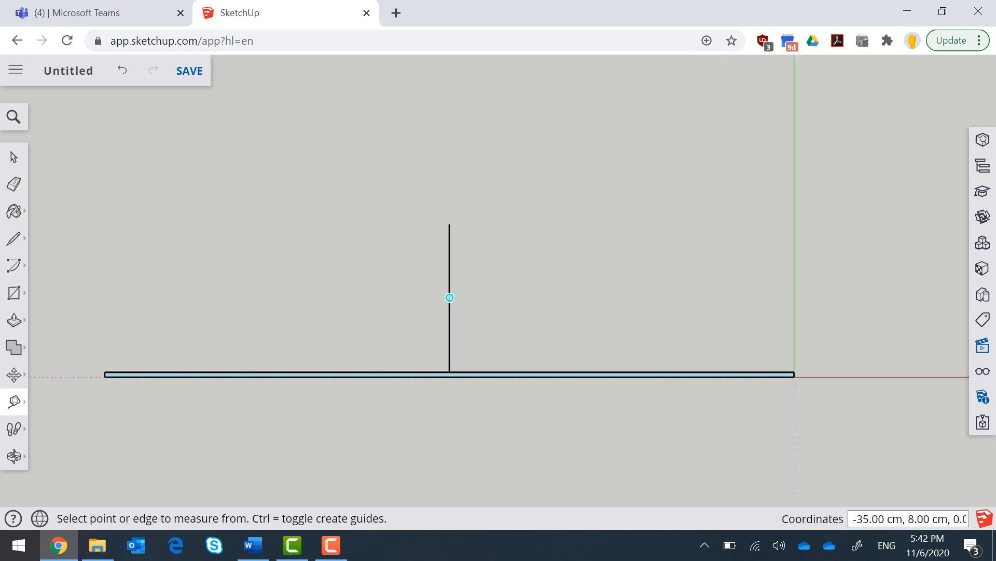
left_click(449, 297)
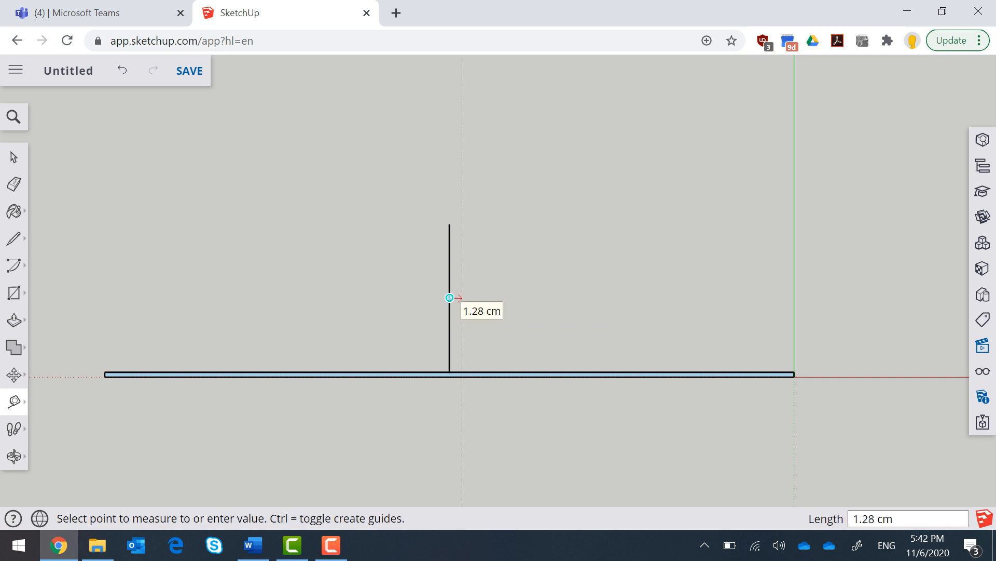
type("0")
type("25")
key("Return")
Step: Place a second parallel guide 0.25 cm to the left of the 15 cm line
scroll(455, 304, "up", 5)
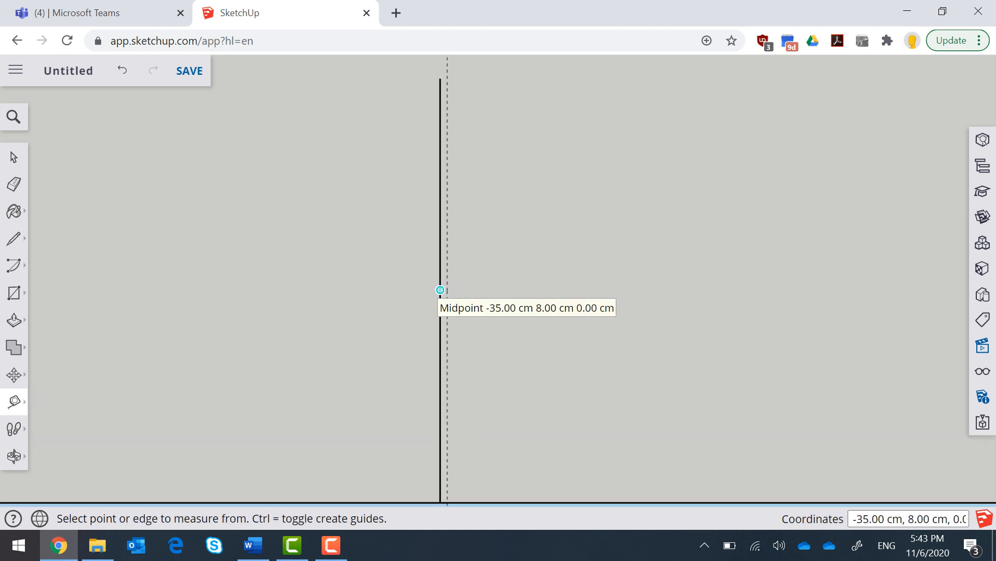
left_click(440, 290)
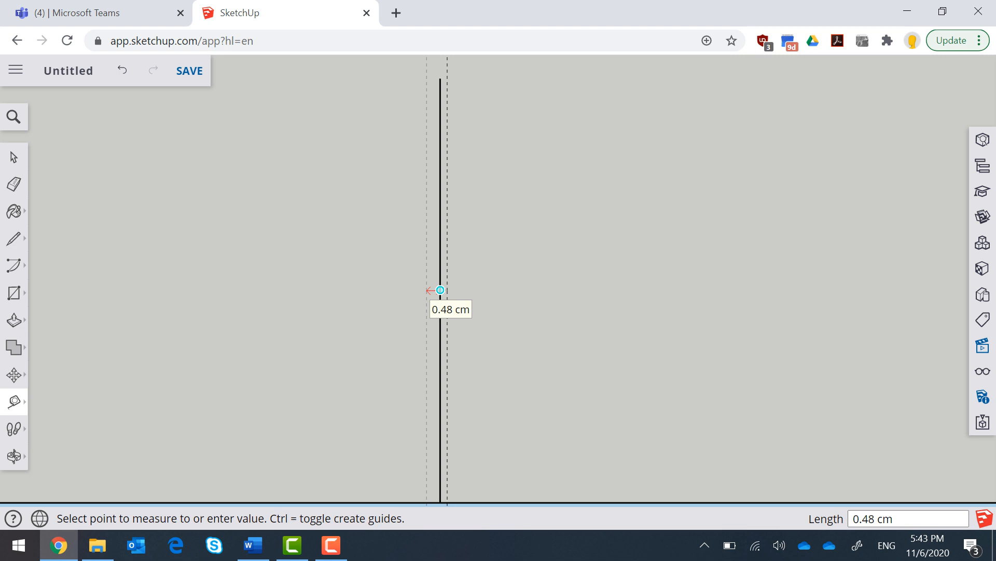
type("0.25")
key("Return")
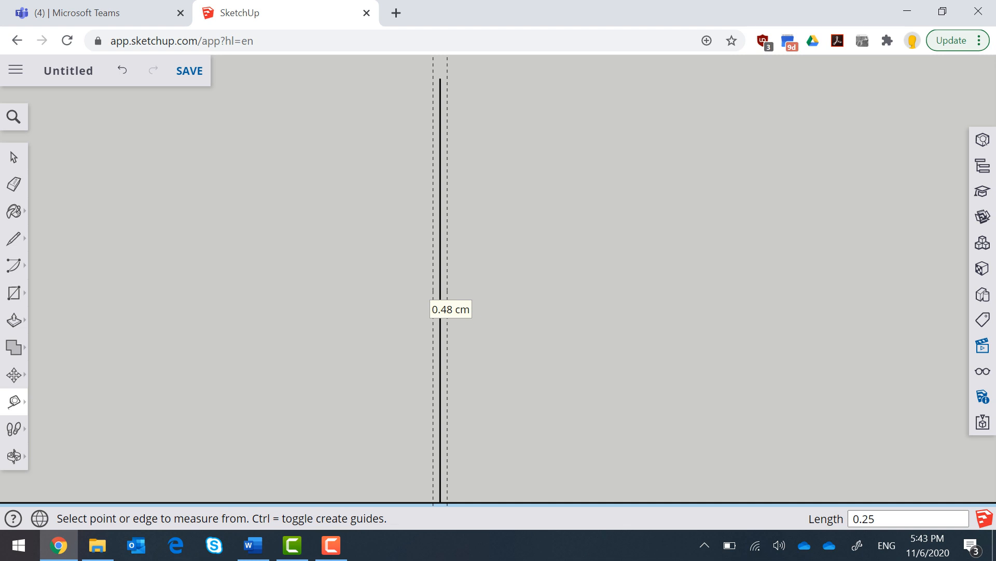
Step: Outline the divider's right half with lines from the 15 cm line's top end across to the right guide and down to the strip
scroll(436, 306, "down", 3)
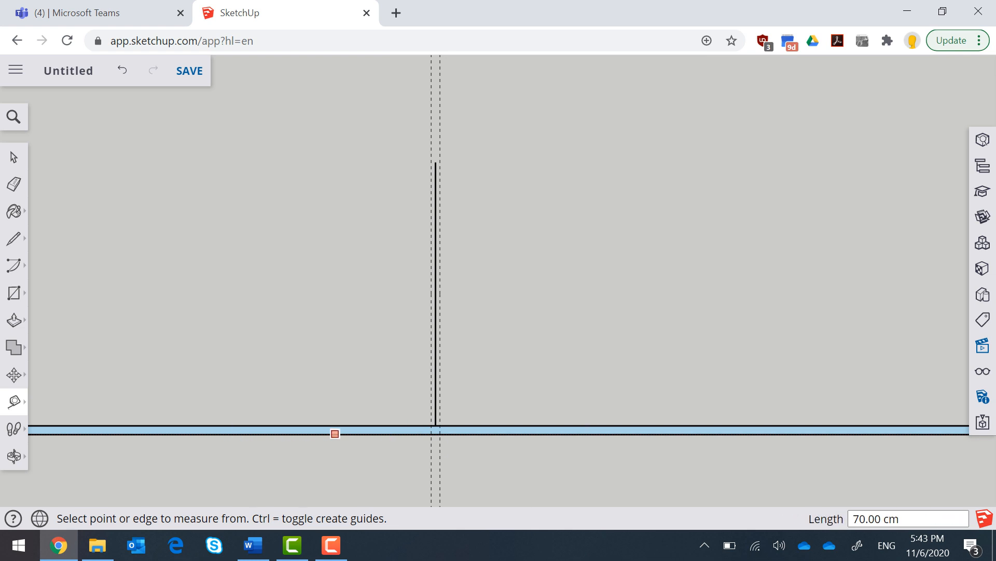
scroll(421, 417, "up", 2)
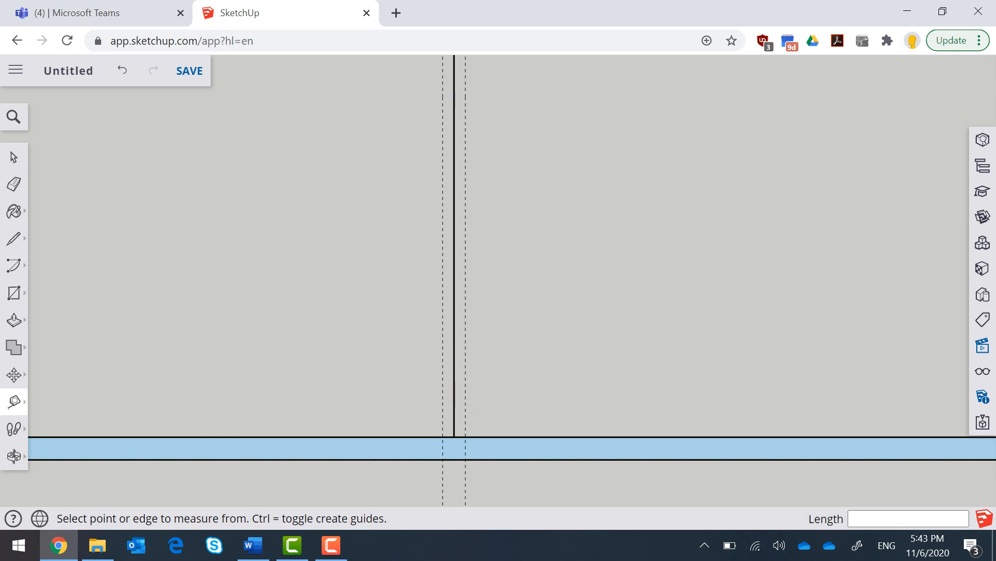
scroll(411, 414, "down", 3)
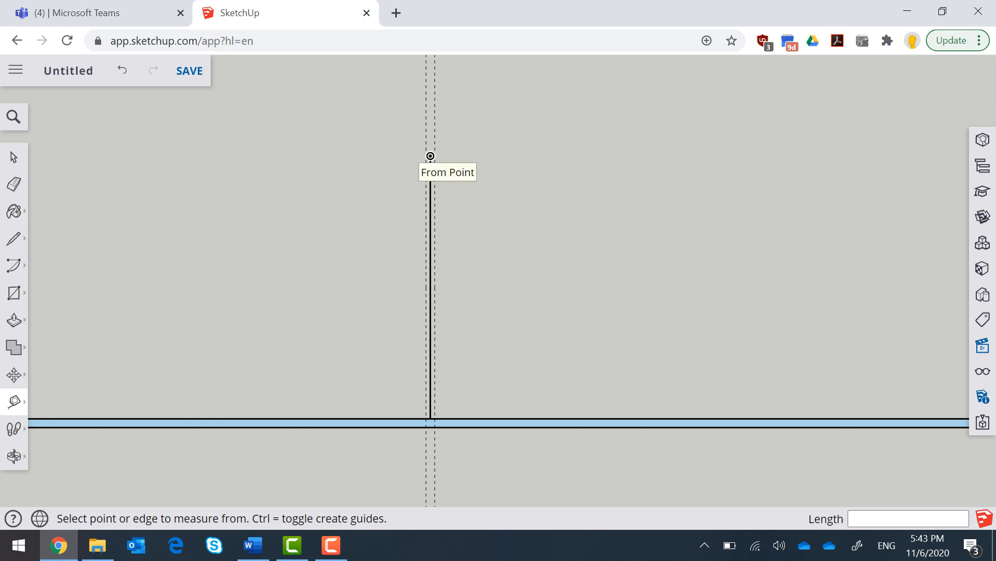
left_click(14, 238)
left_click(49, 223)
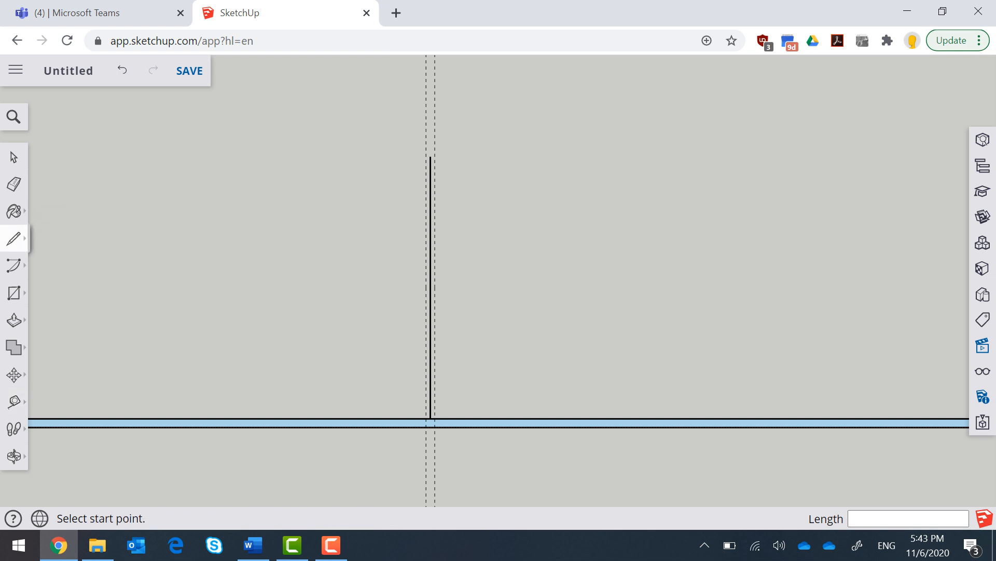
scroll(428, 156, "up", 3)
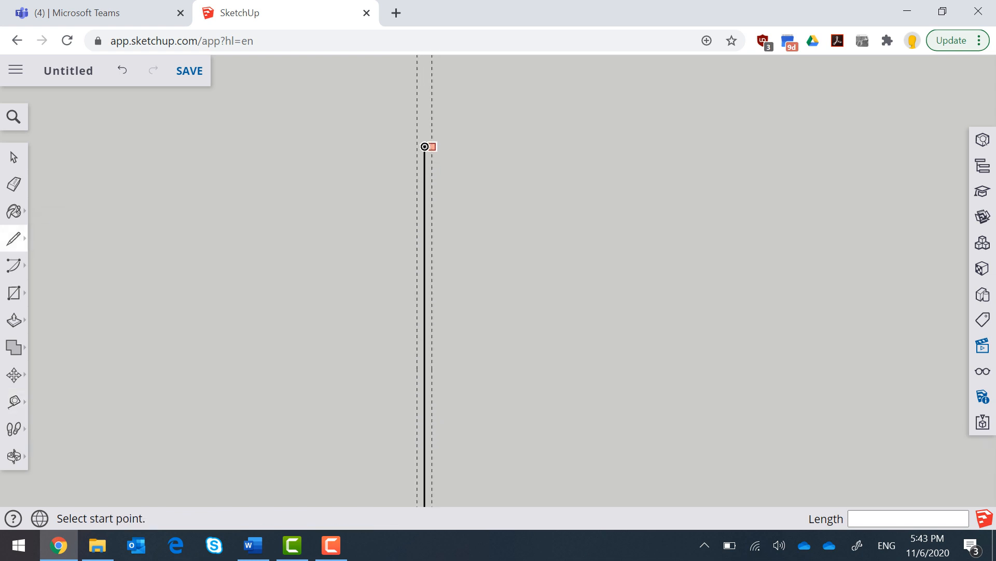
left_click(424, 147)
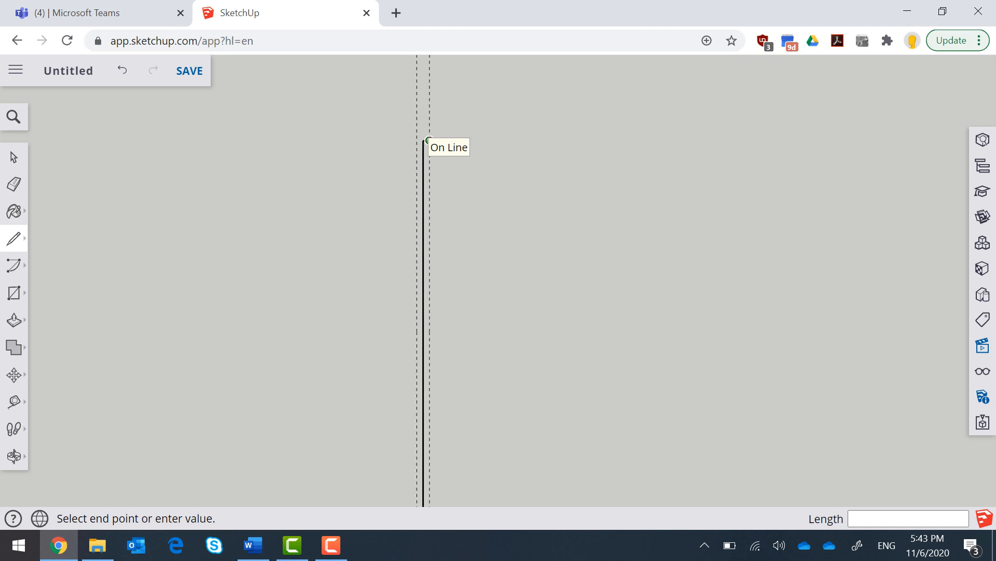
scroll(484, 332, "down", 2)
scroll(471, 398, "up", 3)
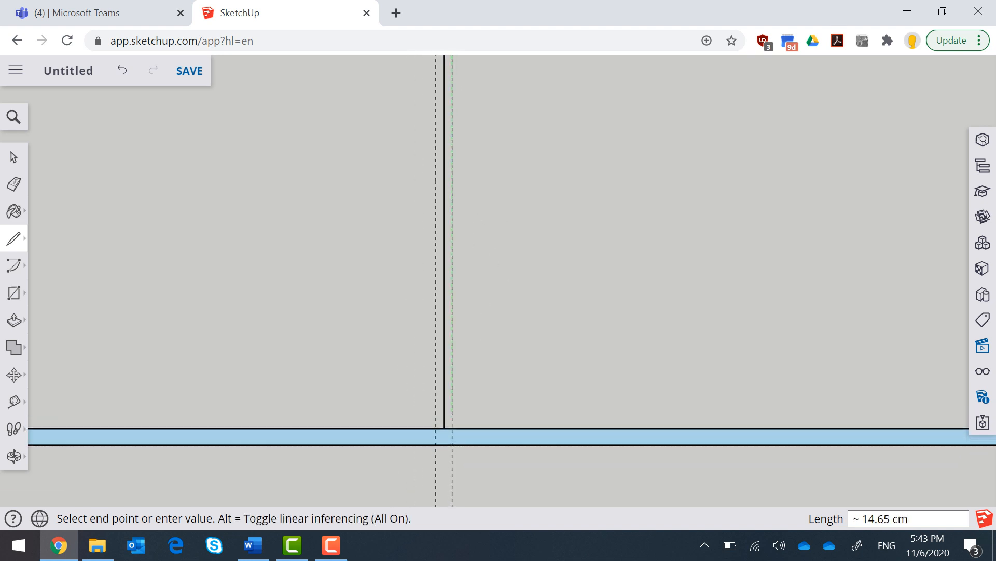
scroll(446, 428, "up", 3)
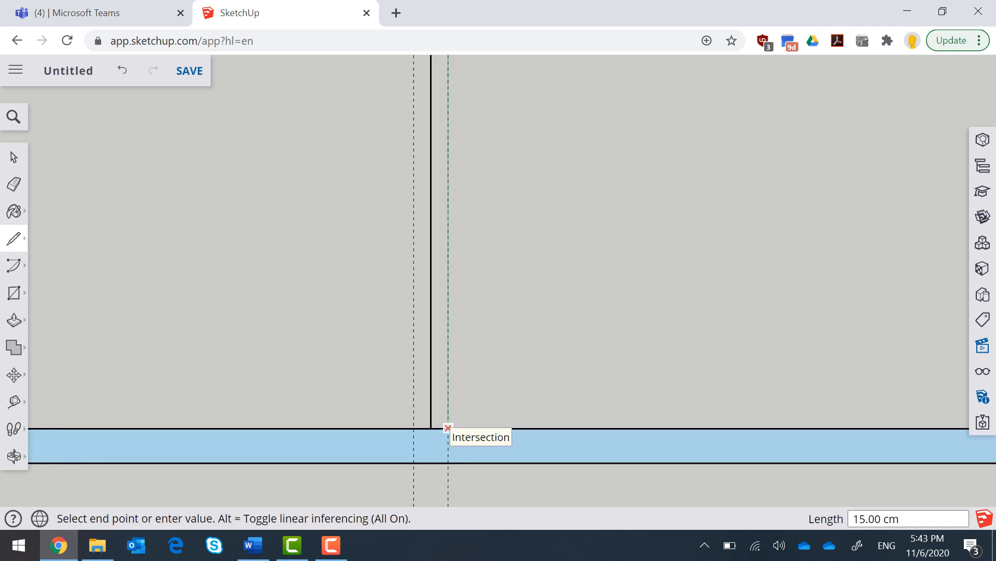
left_click(448, 428)
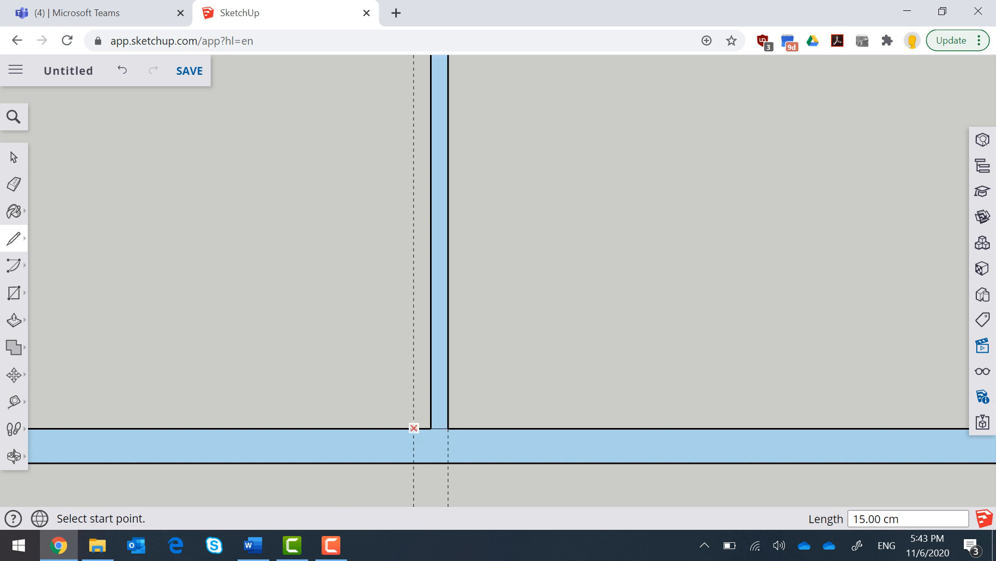
Step: Outline the divider's left half with lines from the strip up the left guide and across to the top of the 15 cm line
left_click(415, 427)
scroll(414, 427, "down", 1)
scroll(414, 427, "down", 3)
scroll(408, 172, "up", 5)
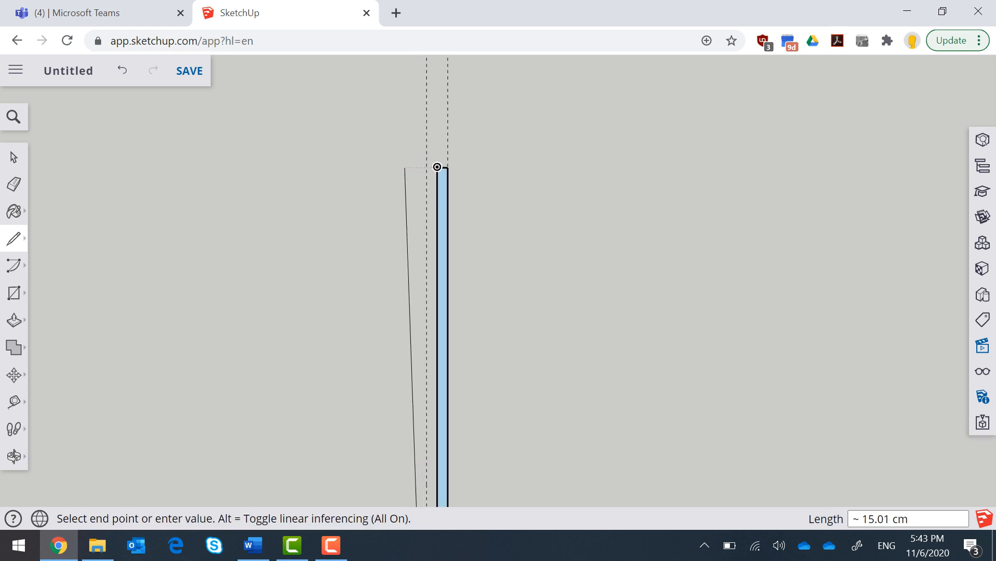
left_click(440, 157)
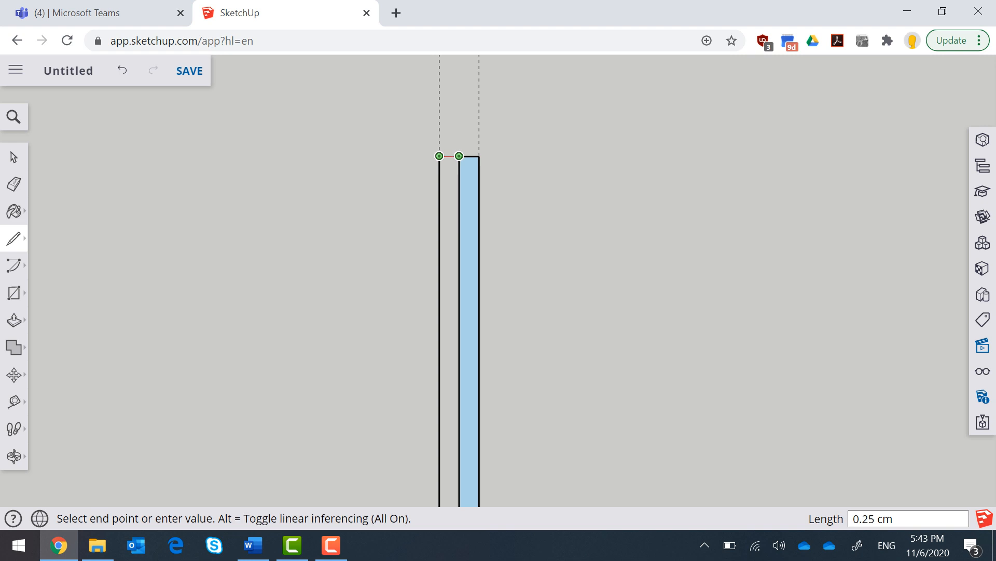
left_click(459, 156)
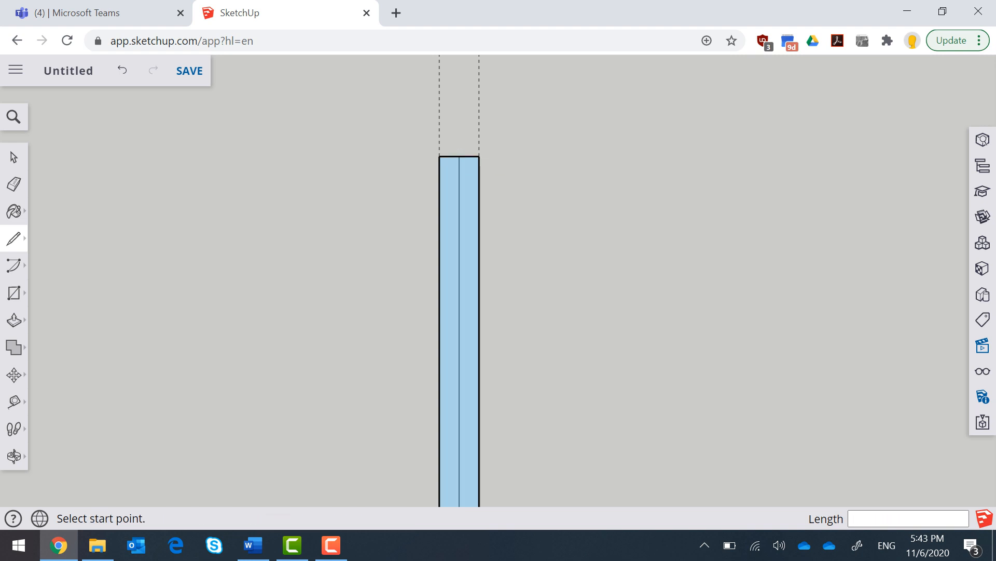
Step: Delete the two vertical guides and the centre line inside the divider
left_click(14, 157)
left_click_drag(486, 90, 371, 114)
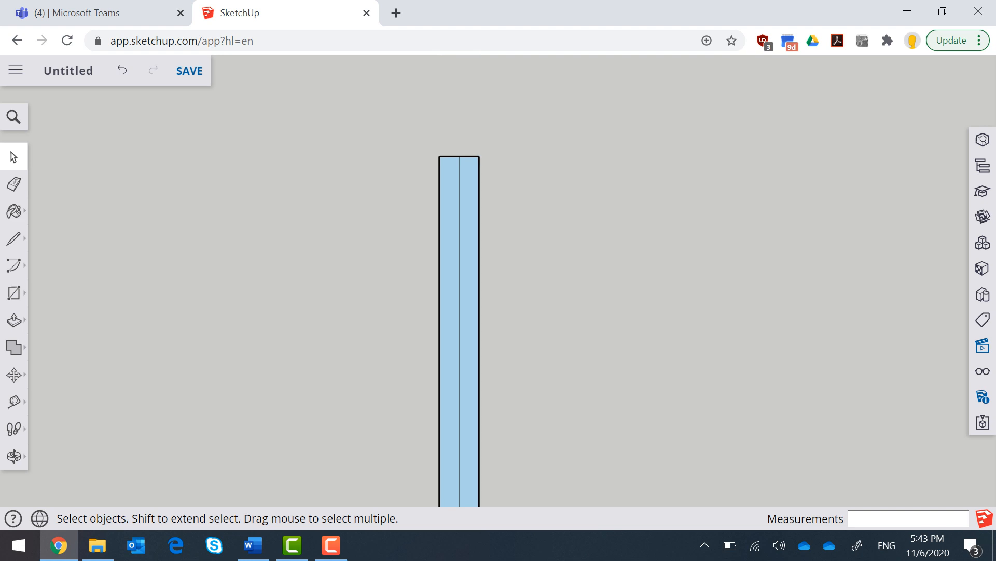
left_click(459, 207)
key("Delete")
Step: Try to draw a diagonal line from just above the divider's top to the strip's upper left corner, and undo it
scroll(559, 208, "down", 6)
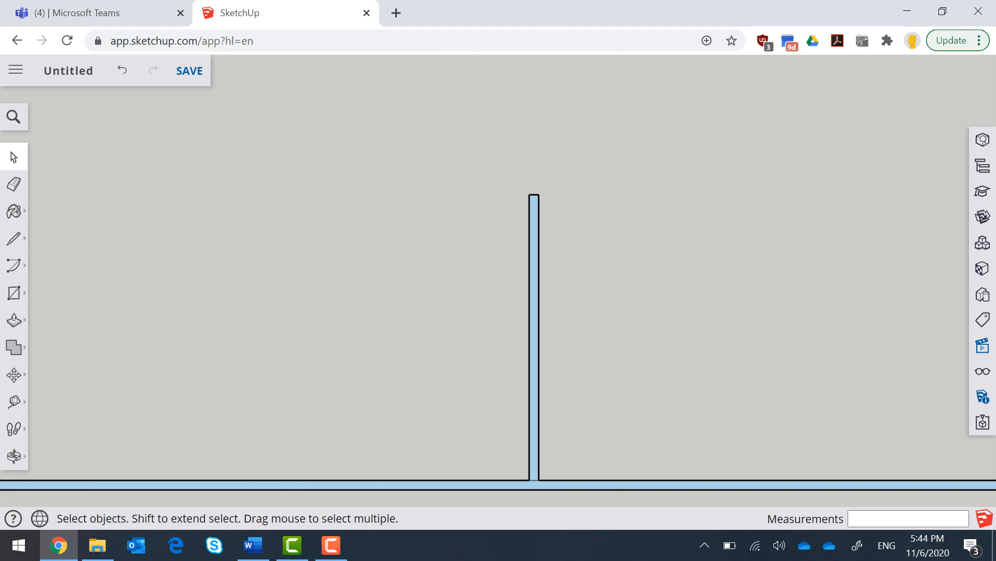
scroll(534, 174, "down", 3)
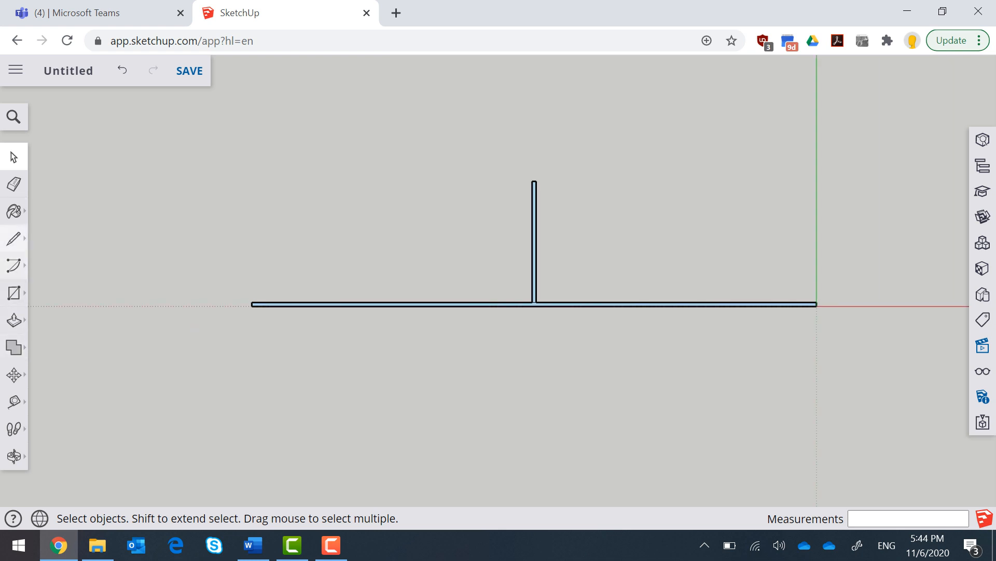
left_click(14, 238)
scroll(584, 206, "up", 3)
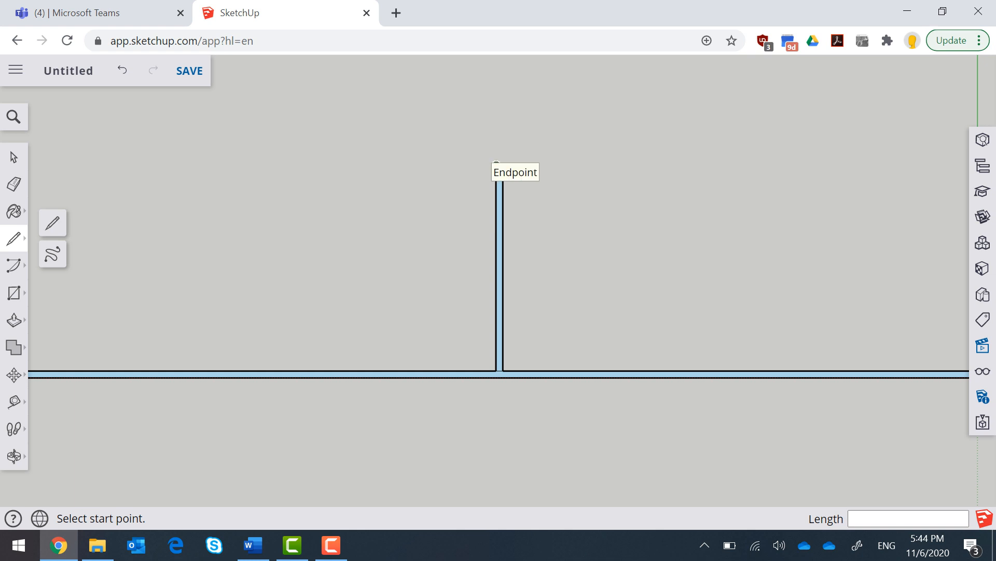
left_click(496, 165)
scroll(638, 169, "down", 4)
left_click(313, 277)
scroll(306, 275, "up", 4)
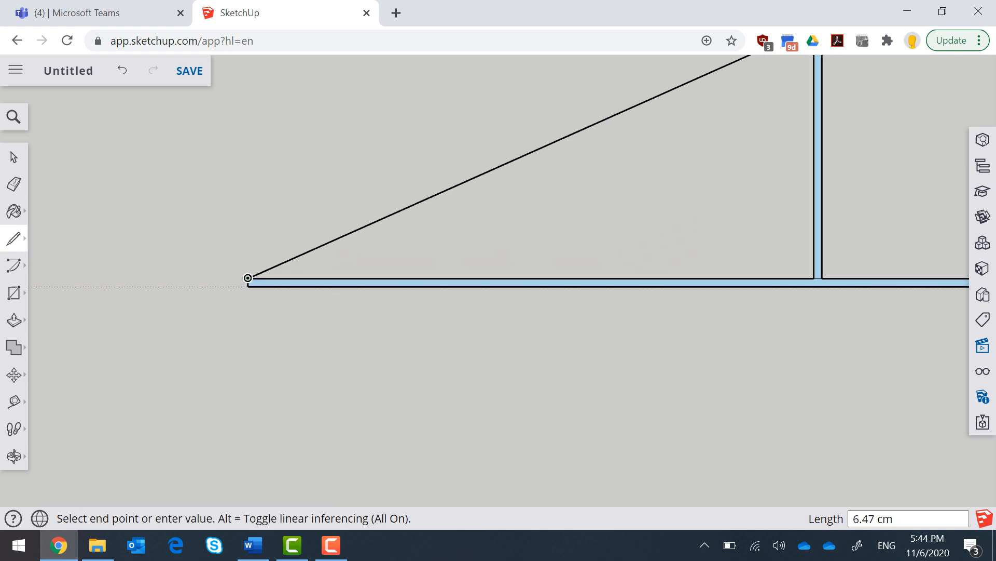
scroll(266, 300, "up", 2)
key("Escape")
scroll(252, 293, "down", 4)
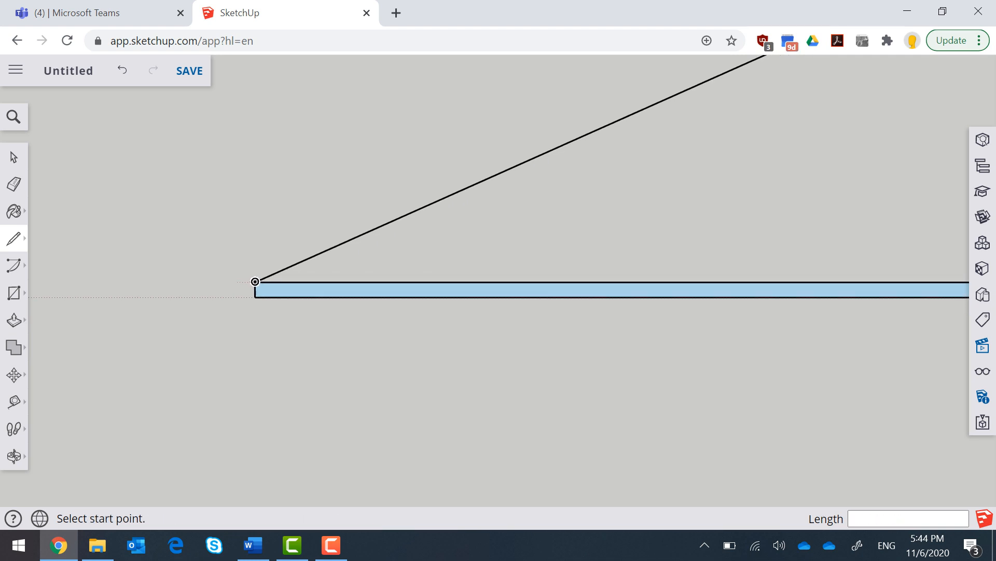
scroll(250, 291, "down", 2)
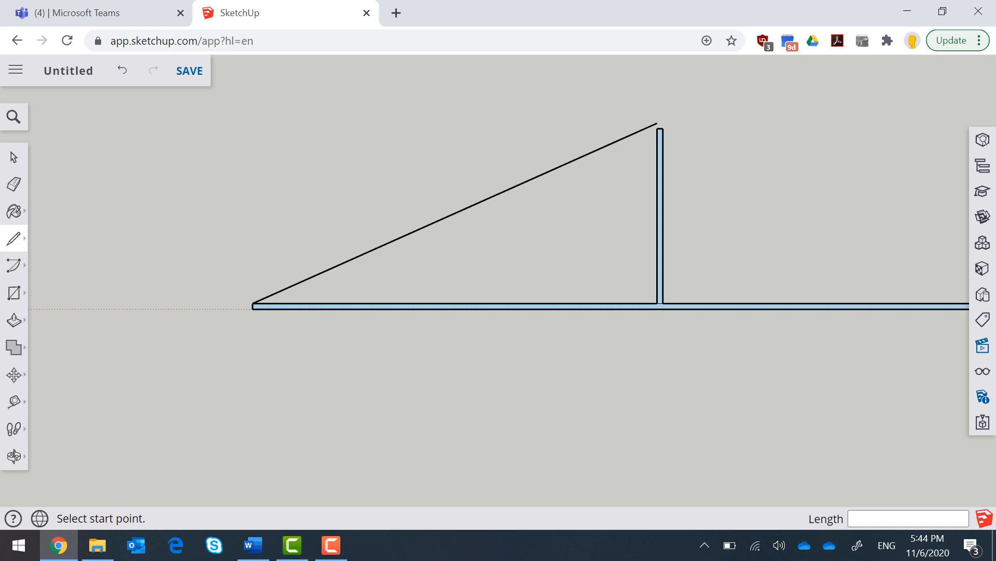
scroll(643, 117, "up", 2)
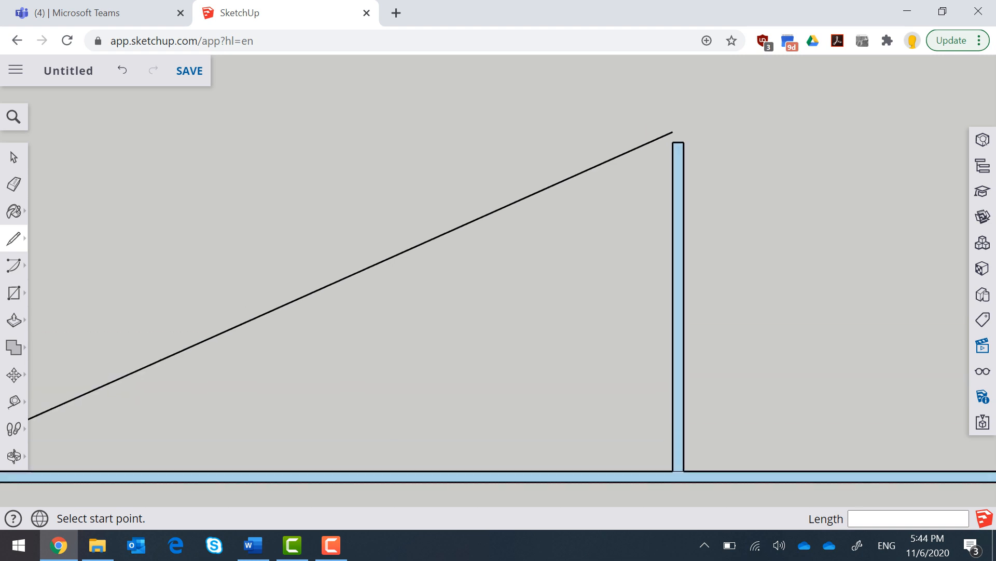
key("ctrl+z")
Step: Draw a diagonal line from the divider's upper left corner to the strip's upper left corner
left_click(673, 141)
scroll(691, 141, "down", 3)
scroll(374, 275, "up", 3)
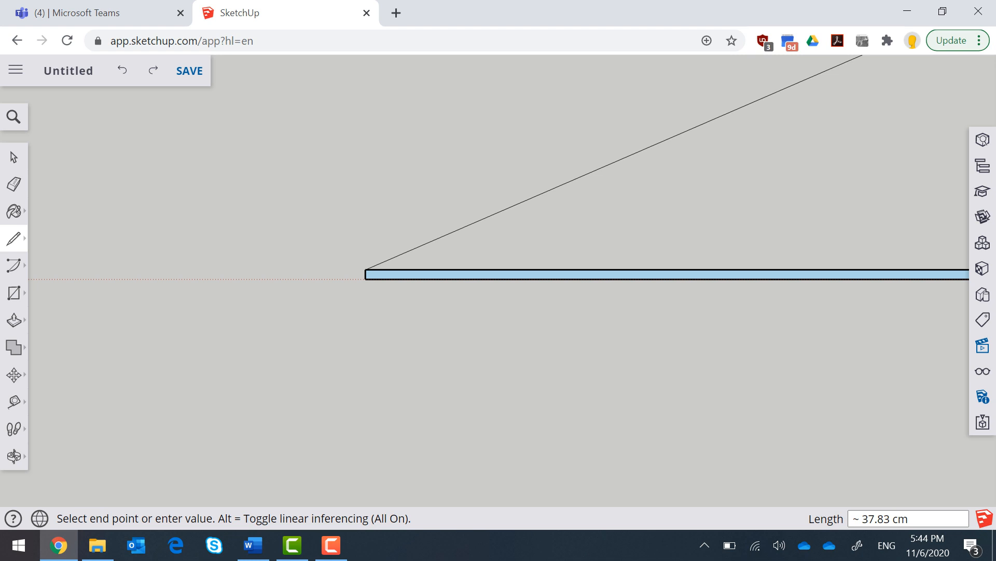
left_click(366, 270)
Step: Place a parallel guide 0.5 cm below the diagonal edge with the Tape Measure
scroll(366, 269, "down", 4)
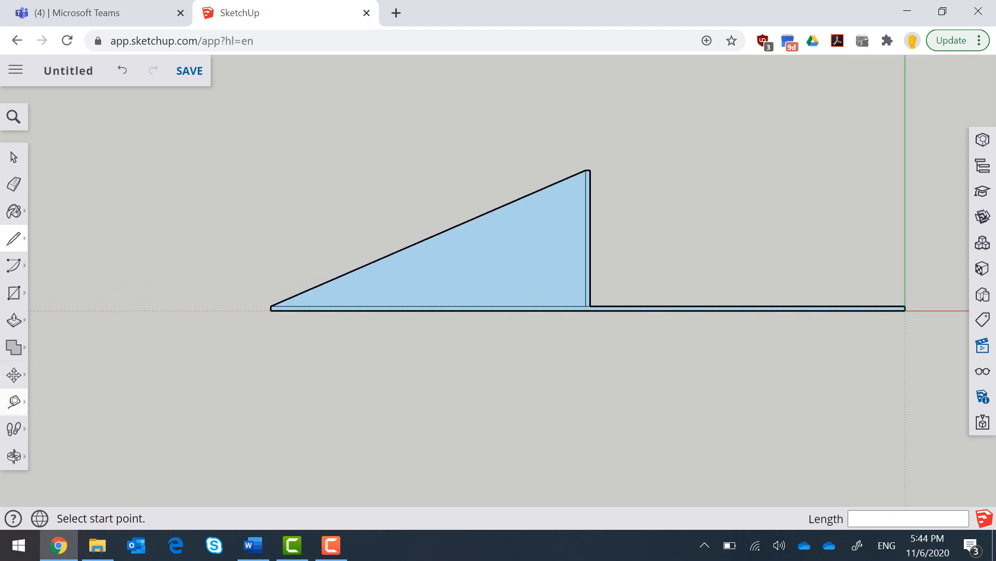
left_click(14, 401)
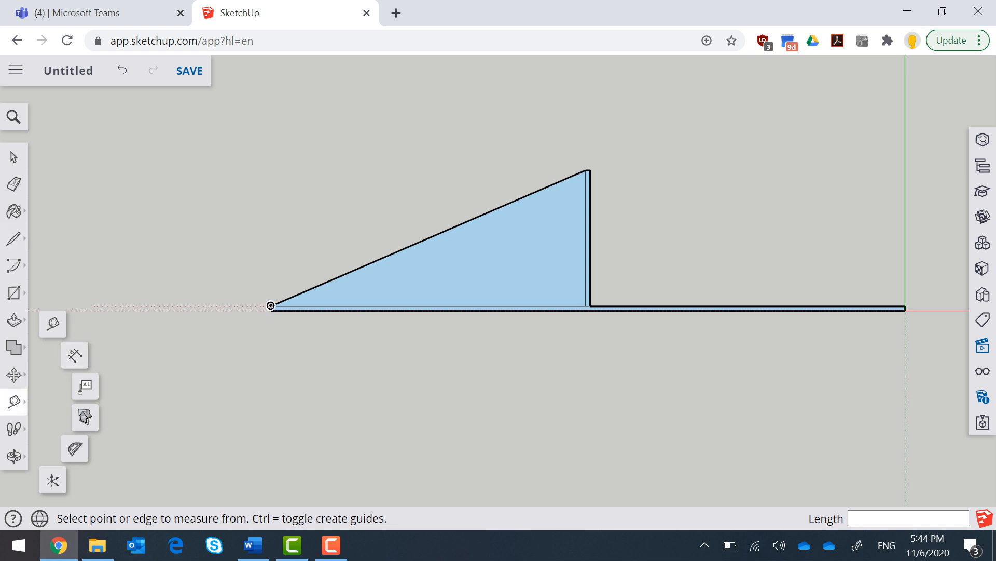
scroll(371, 260, "up", 3)
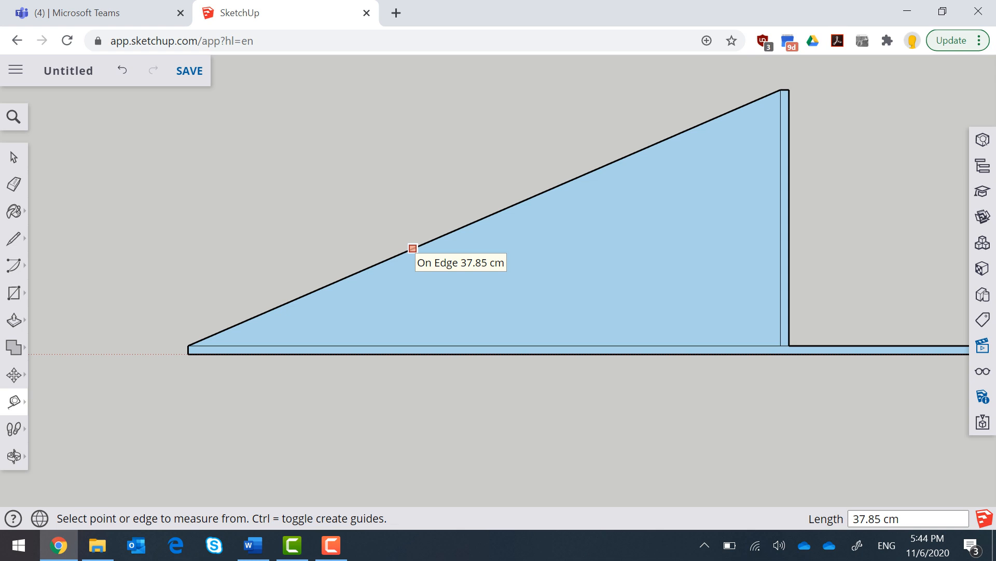
left_click(413, 248)
type("0.5")
key("Return")
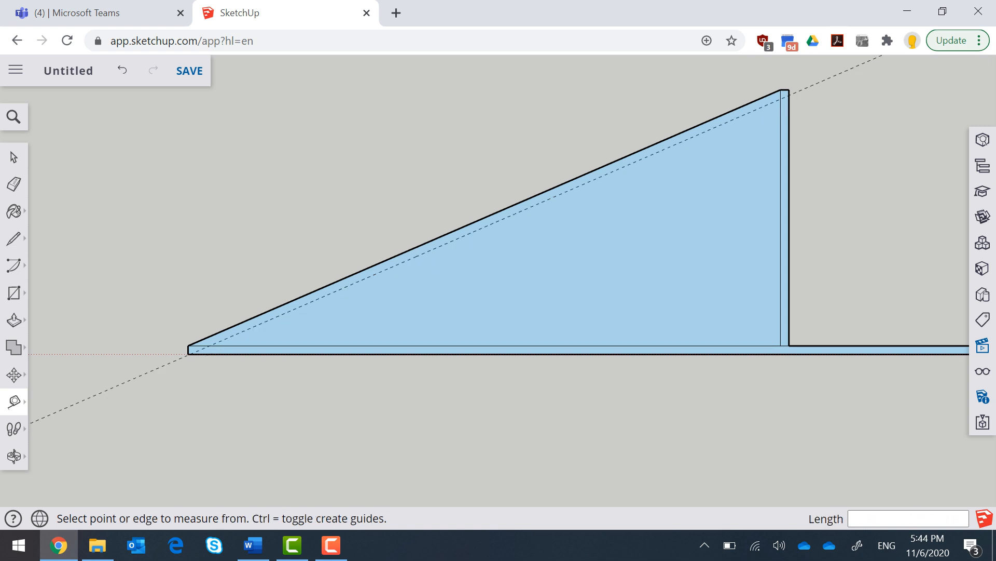
Step: Draw the diagonal strip's inner edge along the guide, between its intersections with the divider's left edge and the base strip's upper edge
left_click(14, 238)
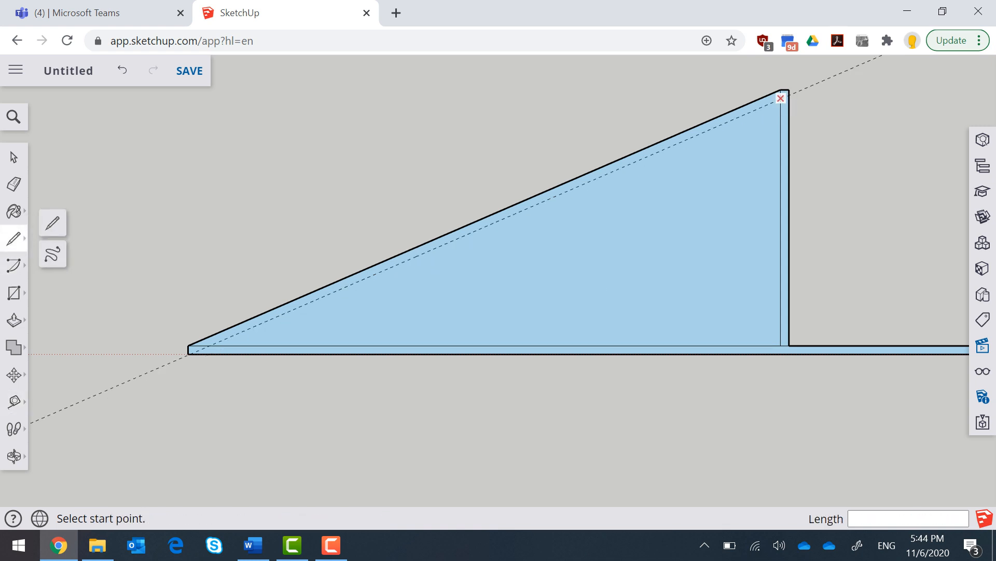
left_click(781, 98)
left_click(208, 346)
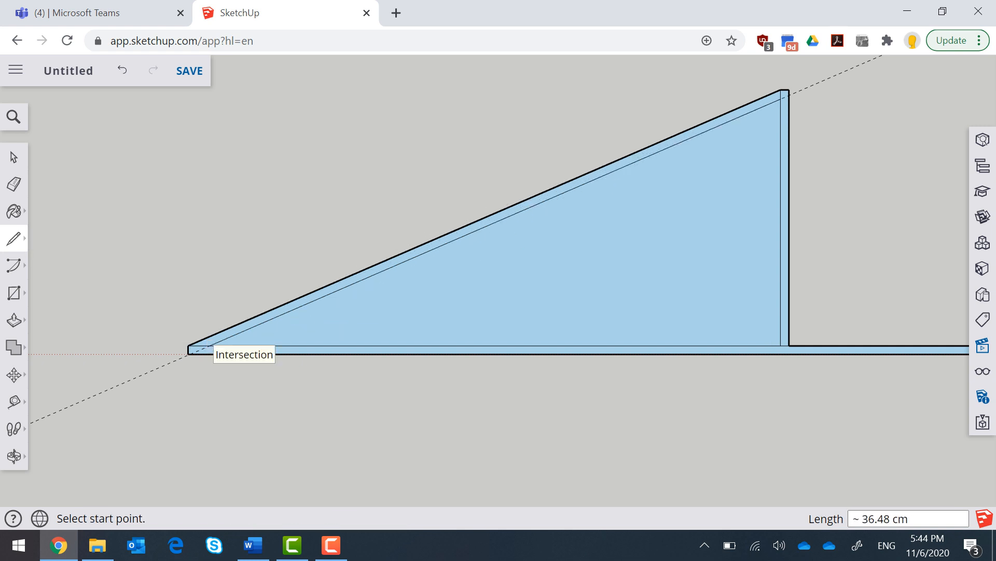
Step: Delete the diagonal guide and the inner triangular face
left_click(14, 157)
left_click_drag(91, 454, 68, 356)
key("Delete")
scroll(241, 243, "down", 3)
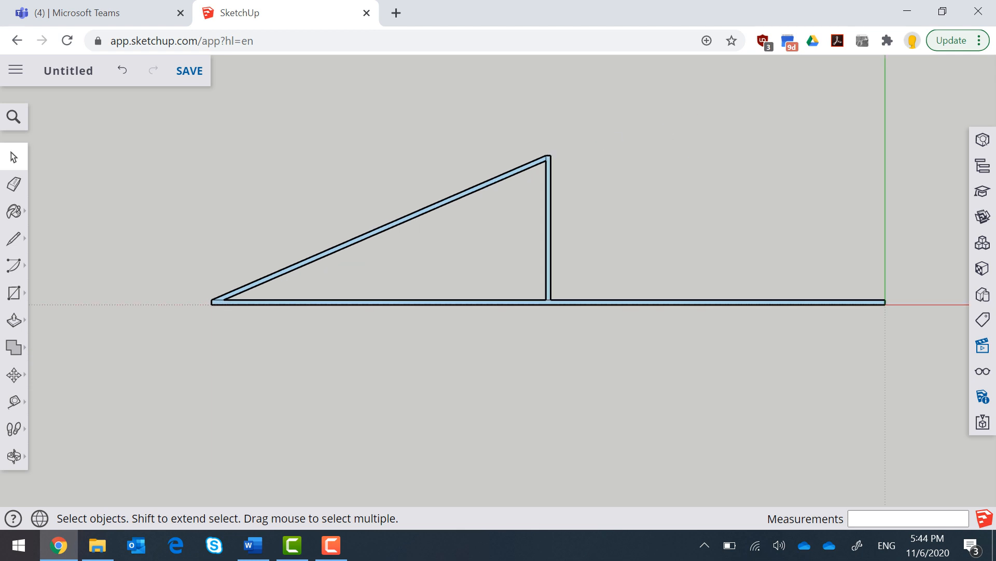
Step: Draw a brace line from the divider's lower left corner to the midpoint of the diagonal strip's inner edge
left_click(14, 238)
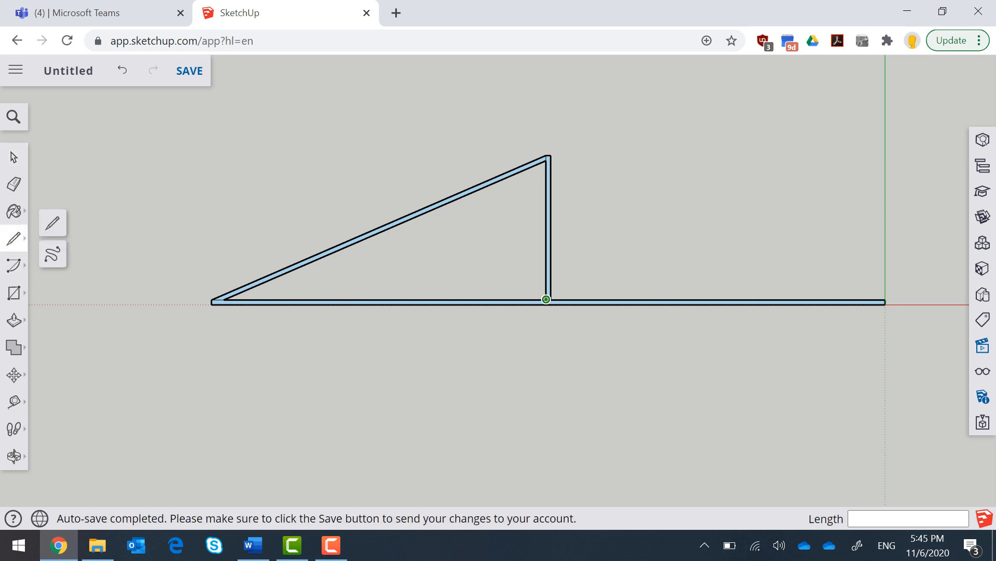
left_click(546, 299)
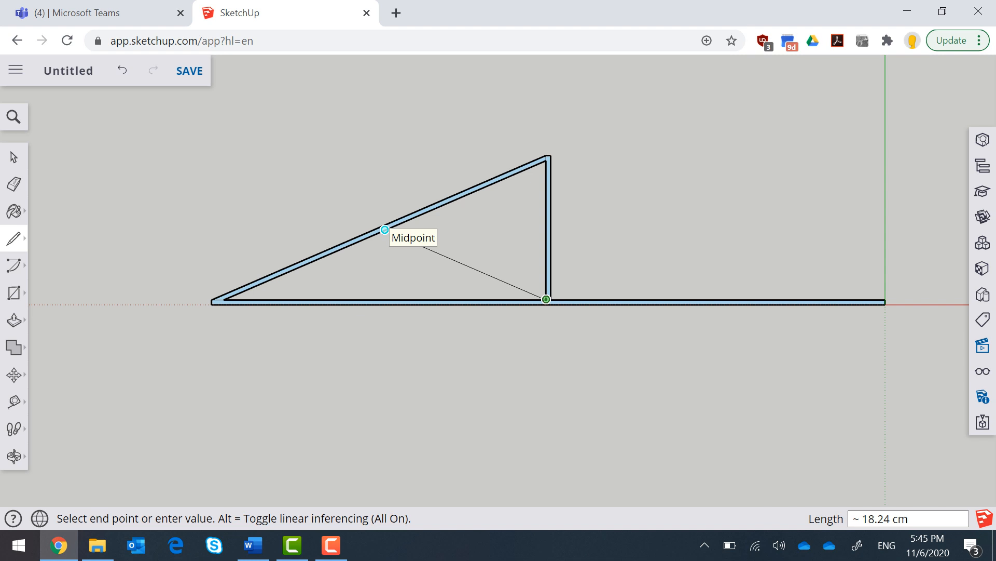
left_click(384, 230)
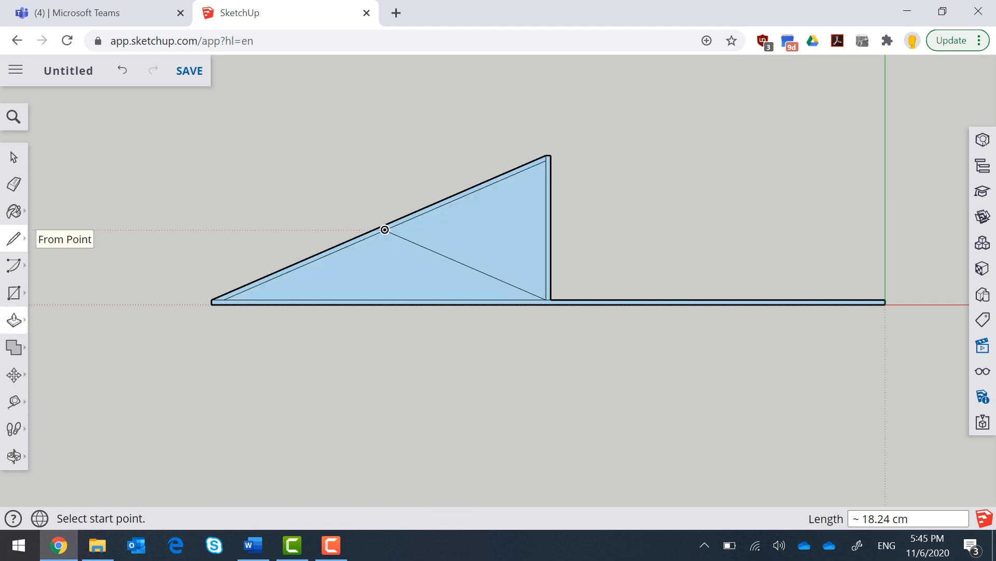
Step: Place a parallel guide 0.5 cm below the brace line with the Tape Measure
left_click(14, 402)
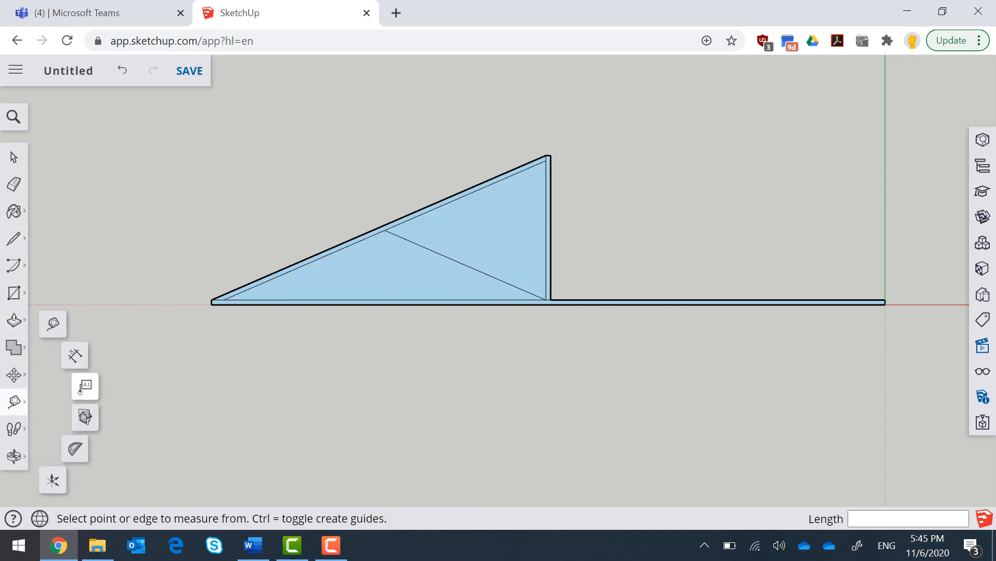
scroll(483, 206, "up", 4)
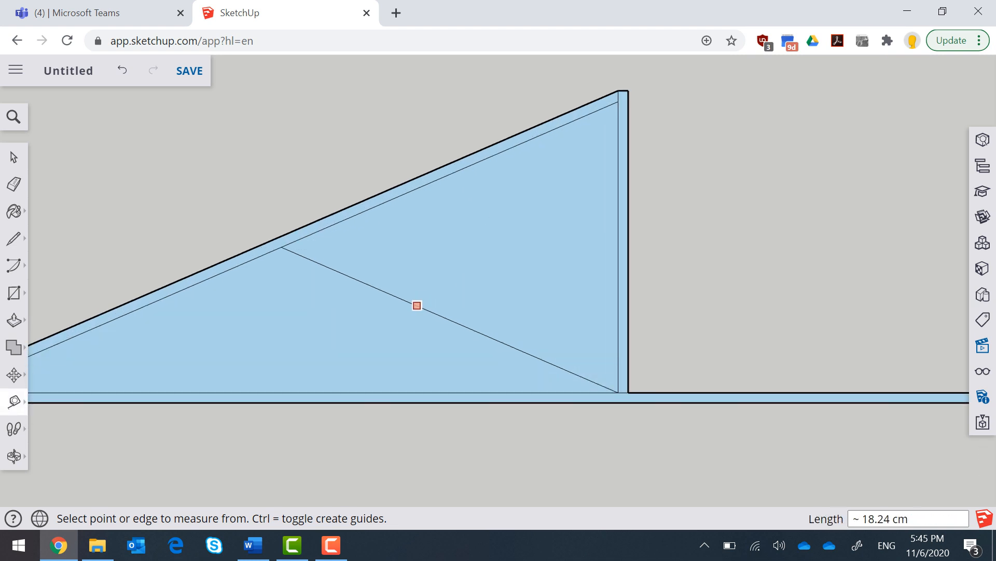
left_click(413, 304)
type("0.5")
key("Return")
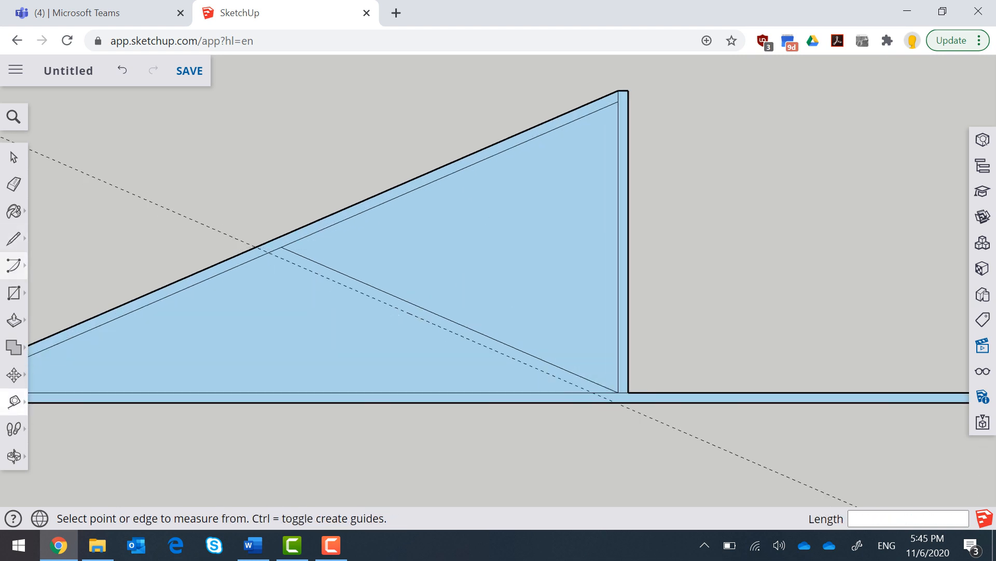
Step: Draw the brace's lower edge along the guide, between its intersections with the diagonal strip's inner edge and the base strip's upper edge
key("l")
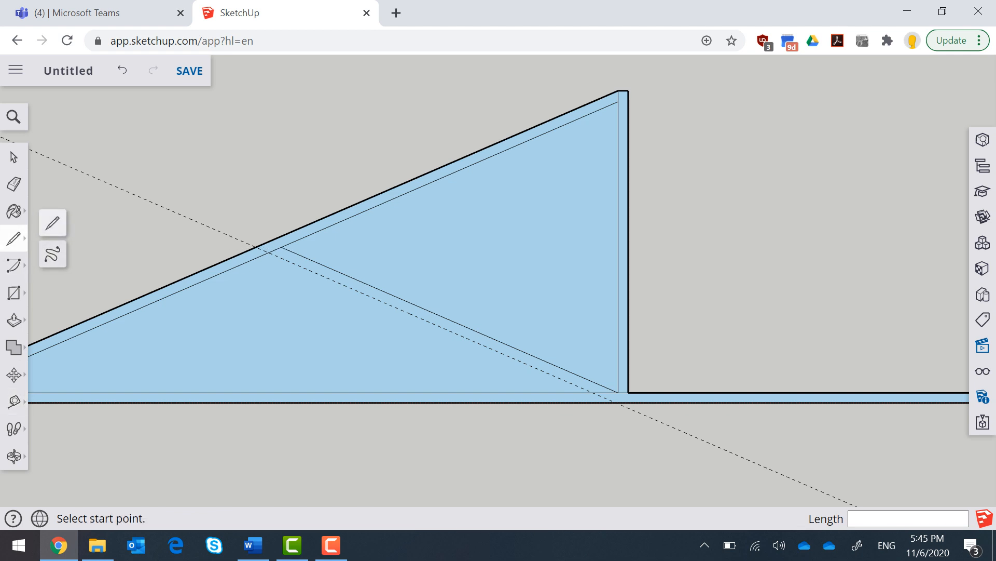
left_click(269, 252)
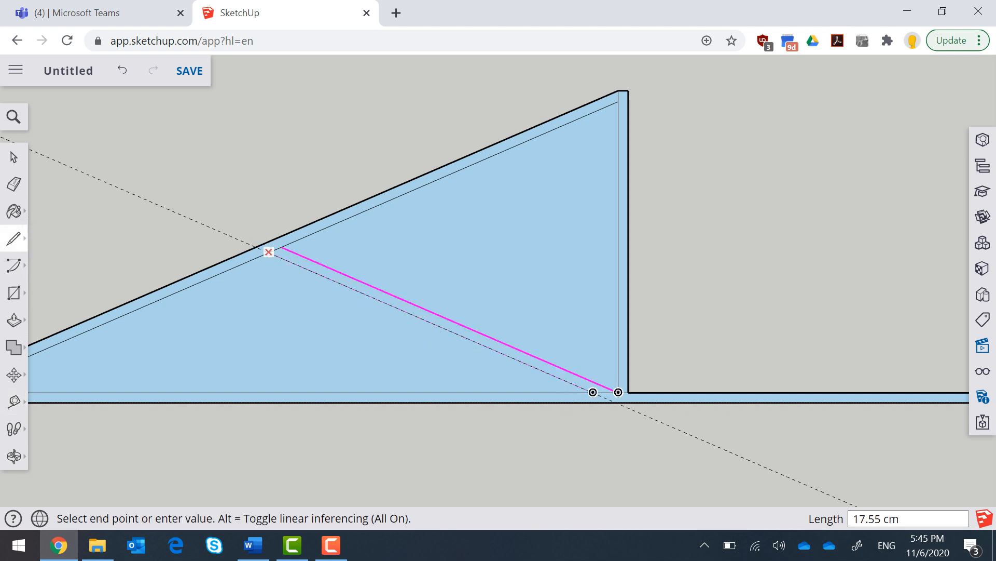
scroll(593, 391, "up", 2)
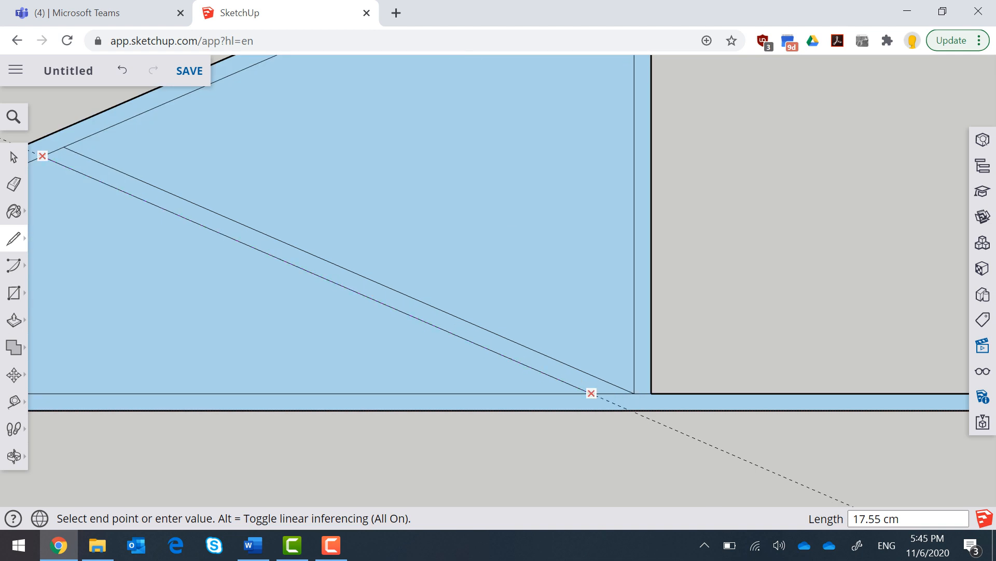
left_click(591, 393)
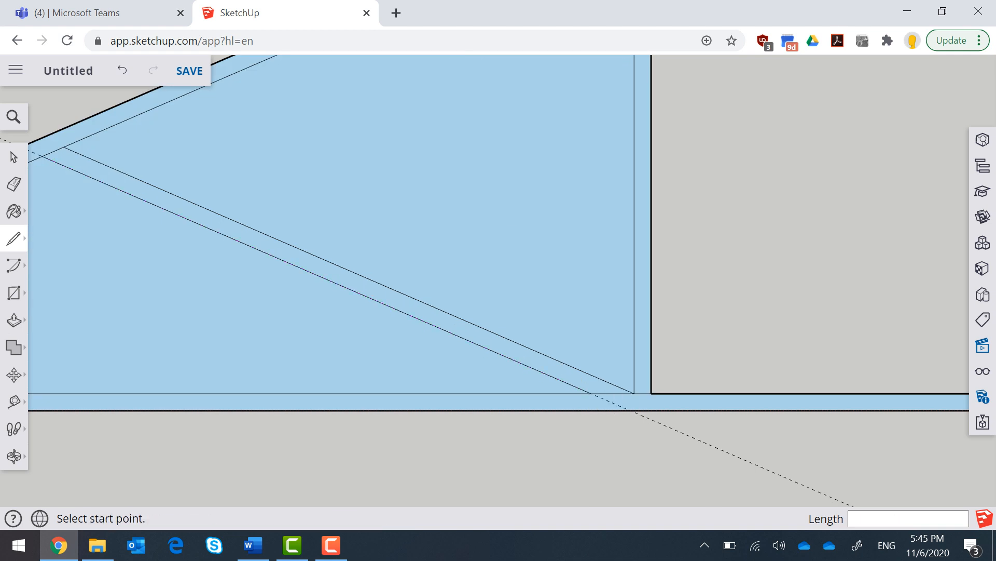
Step: Delete the brace guide and the inner faces enclosed by the strips, leaving only the truss members
scroll(653, 397, "down", 3)
key("space")
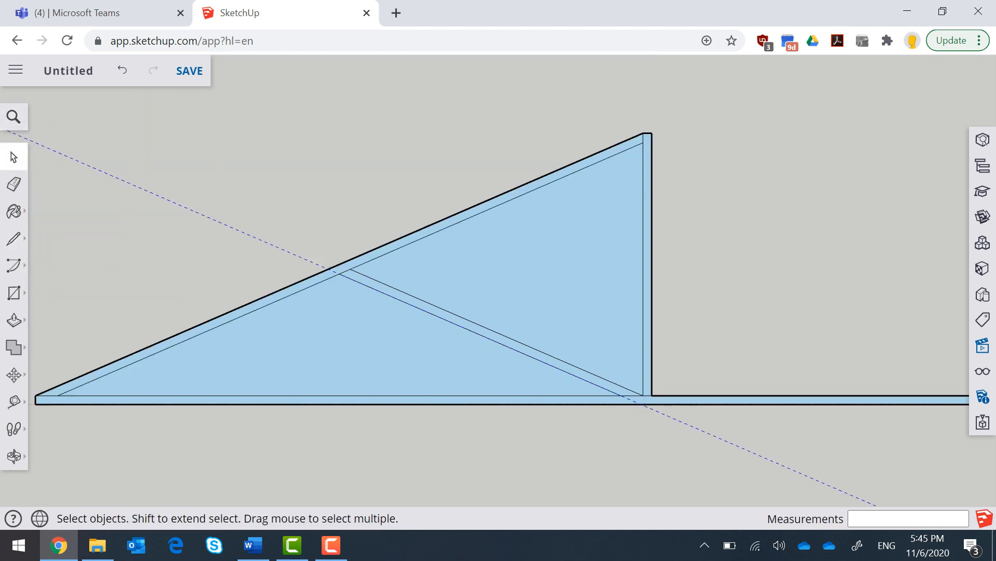
key("Delete")
left_click(337, 289)
key("Delete")
Step: Copy the diagonal strip and brace from the truss's left endpoint to the post's lower right corner on the base strip
scroll(337, 289, "down", 4)
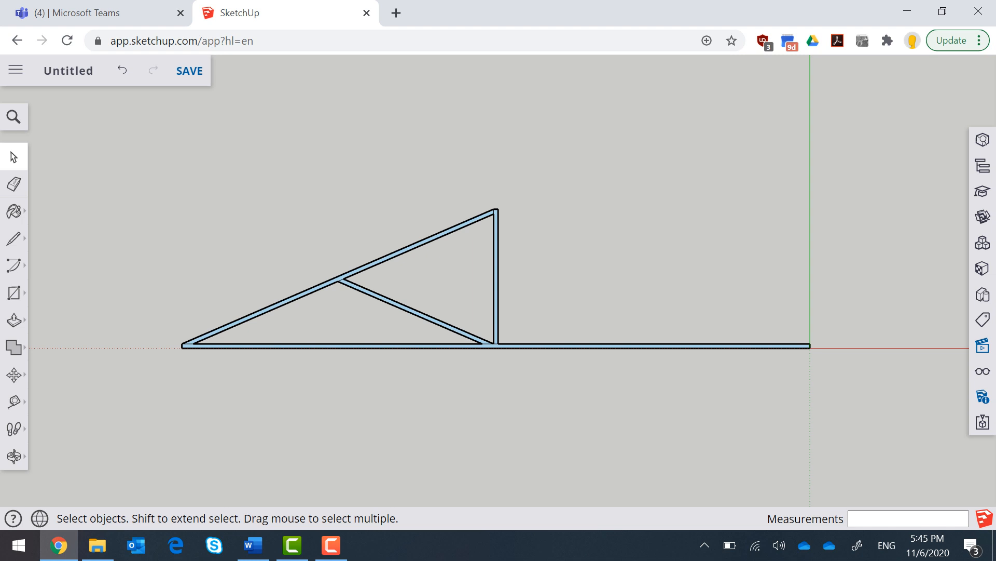
left_click_drag(455, 263, 295, 305)
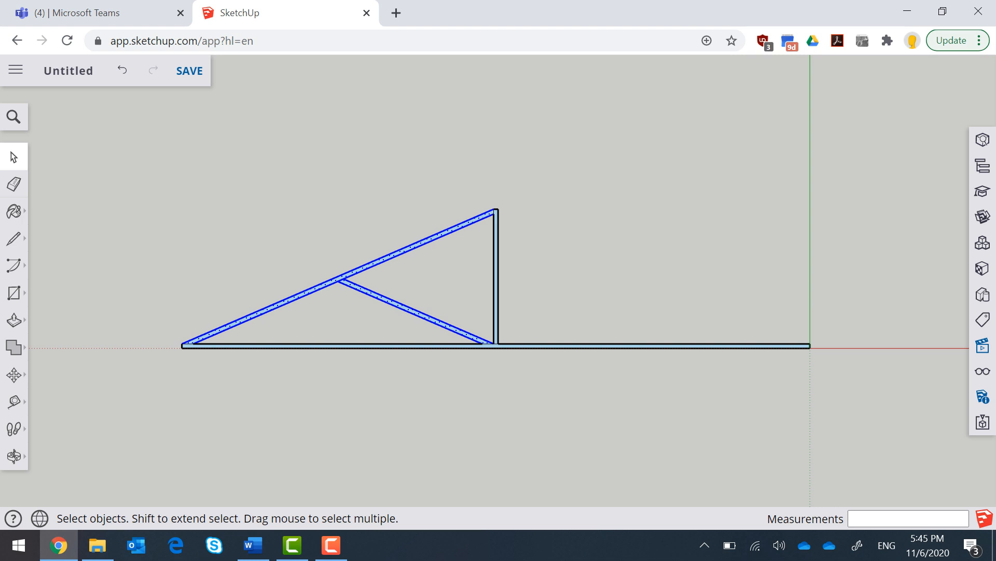
left_click(14, 374)
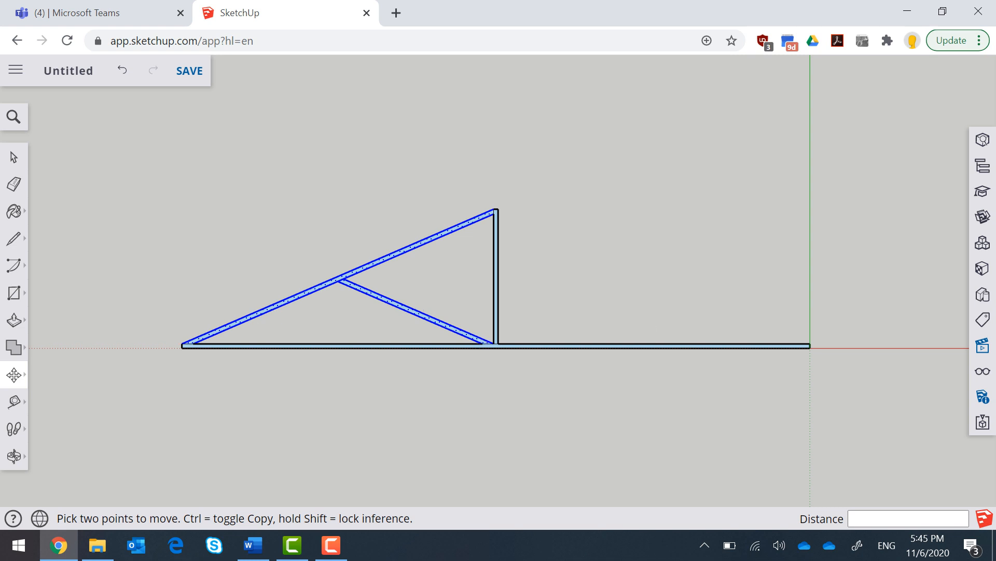
left_click(181, 343)
key("ctrl")
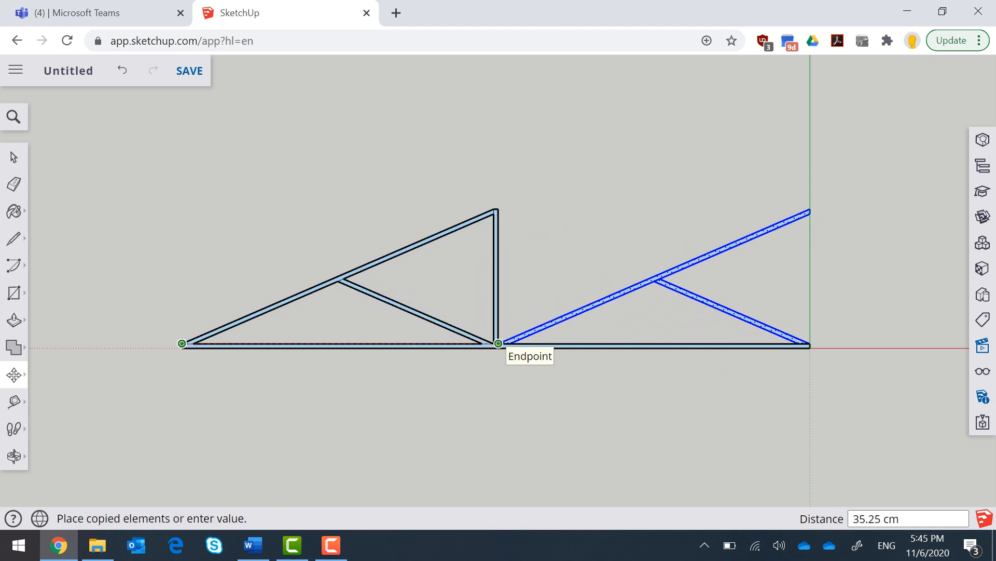
left_click(499, 343)
key("space")
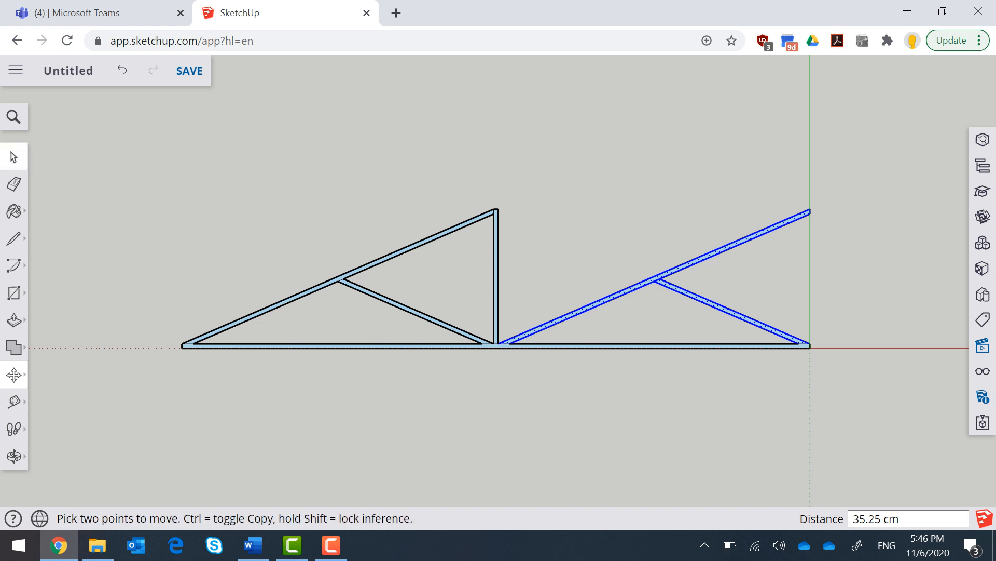
Step: Flip the copied diagonal and brace along the red direction to mirror the left half of the truss
left_click_drag(719, 215, 622, 291)
right_click(660, 270)
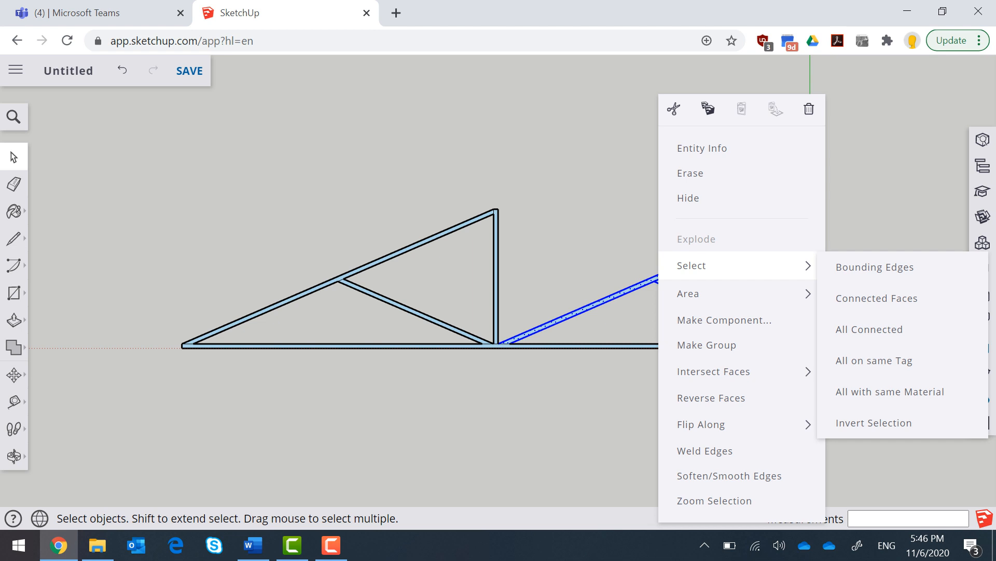
mouse_move(727, 424)
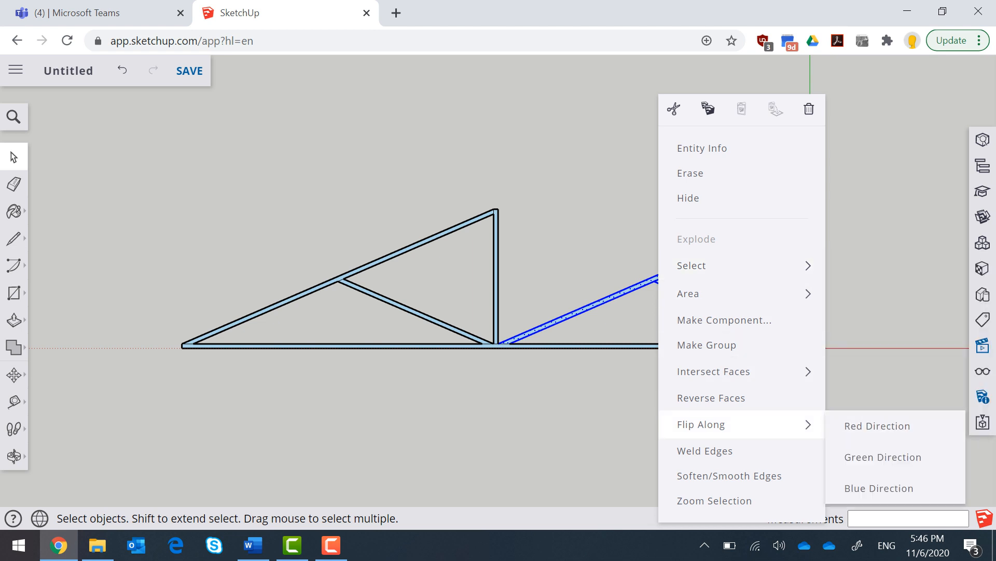
left_click(877, 426)
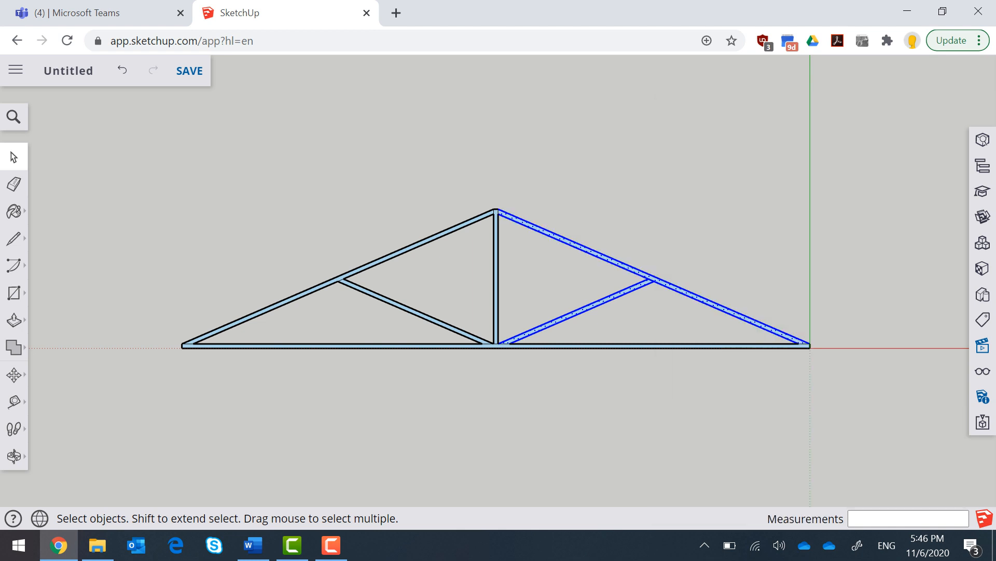
key("Escape")
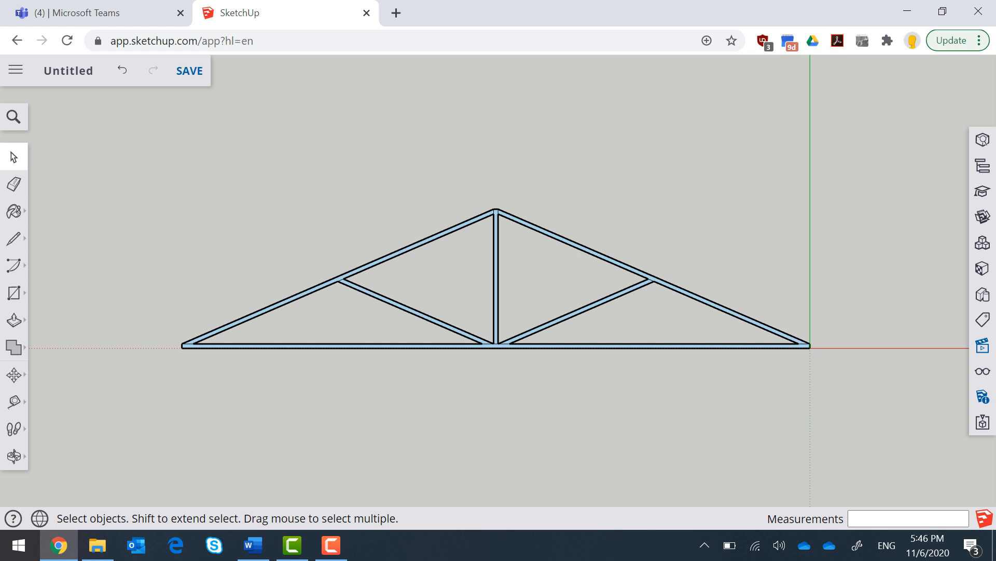
Step: Draw a 70 by 13 cm rectangle below the truss, aligned with the truss's right end
scroll(423, 240, "down", 3)
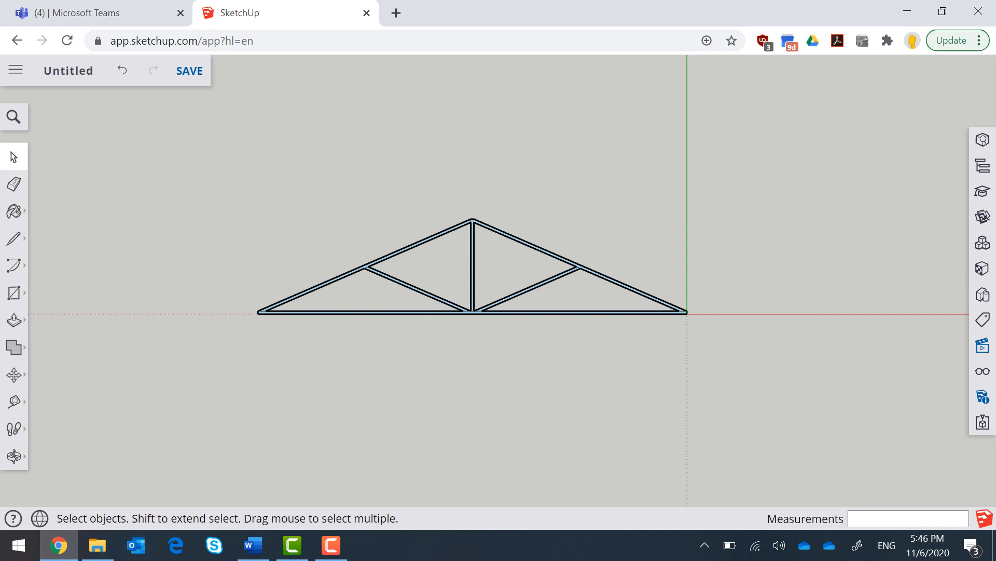
left_click(14, 292)
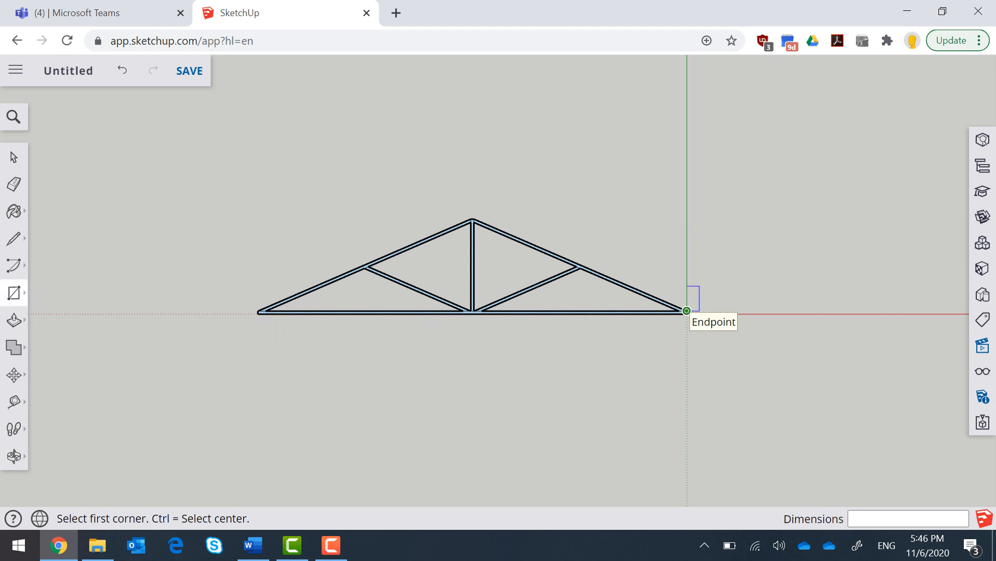
left_click(687, 344)
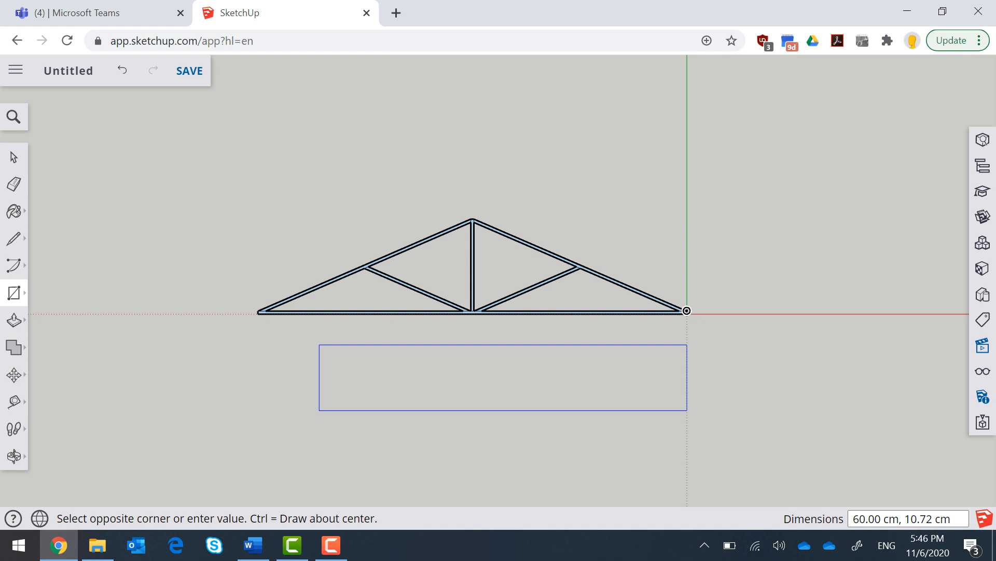
type("70,13")
key("Return")
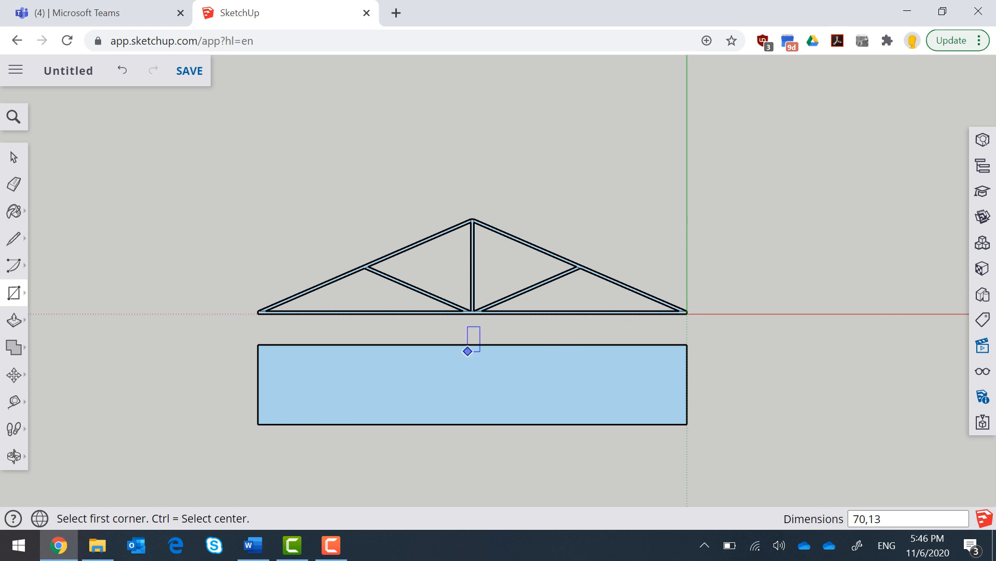
Step: Offset the rectangle's outline inward by 0.5 cm and delete the inner face to leave a thin frame
scroll(442, 325, "down", 1)
scroll(387, 428, "up", 1)
scroll(425, 447, "up", 1)
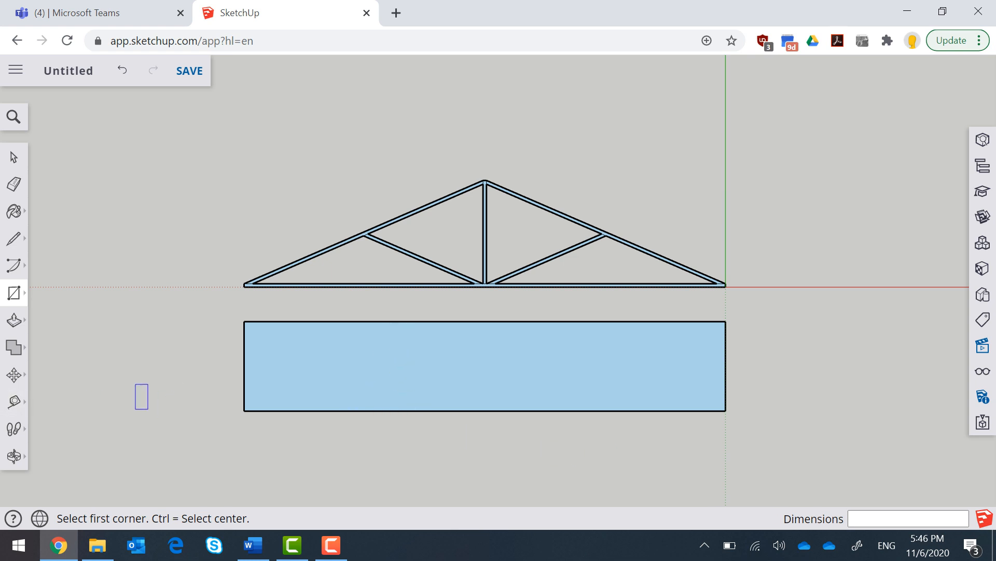
left_click(14, 320)
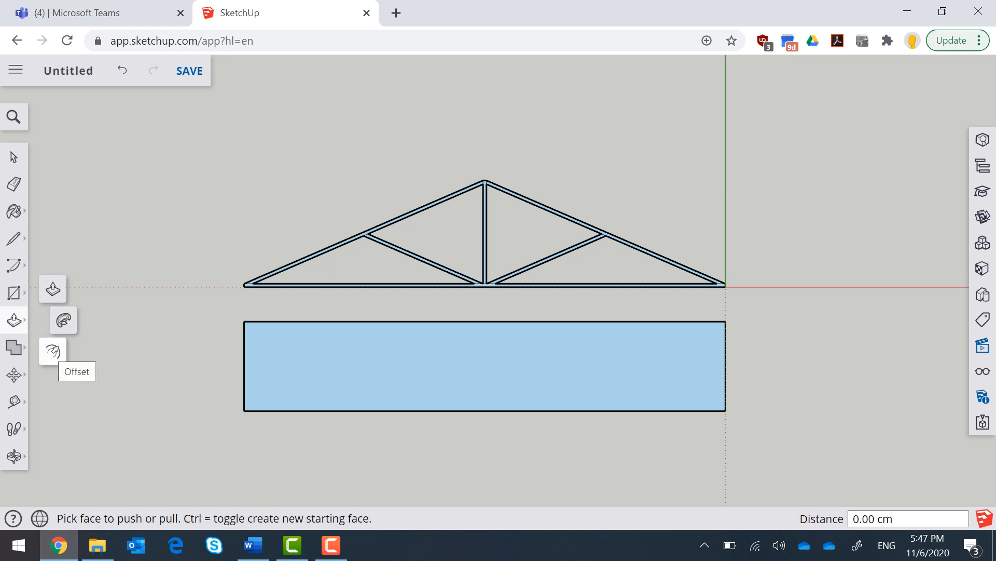
left_click(53, 352)
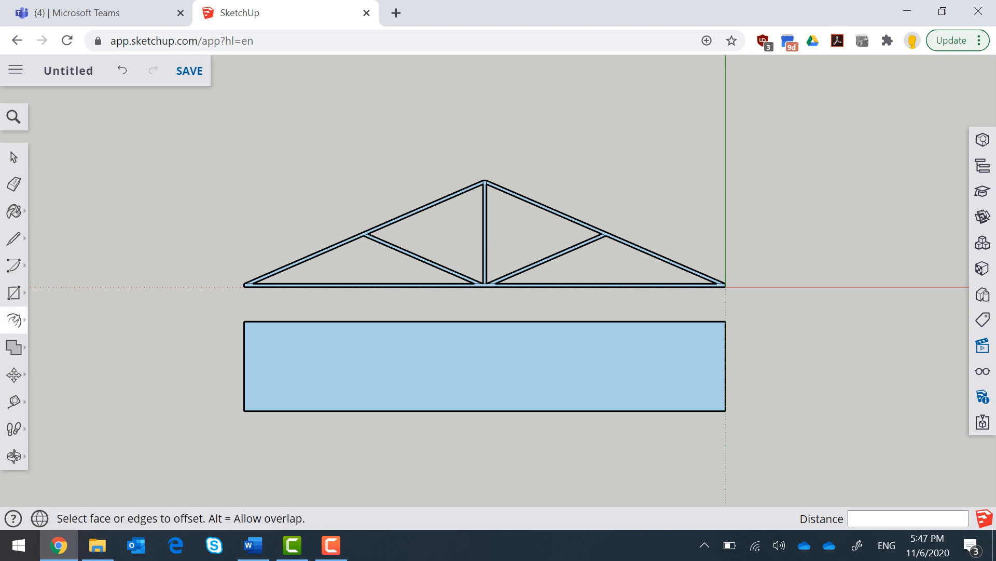
left_click(296, 410)
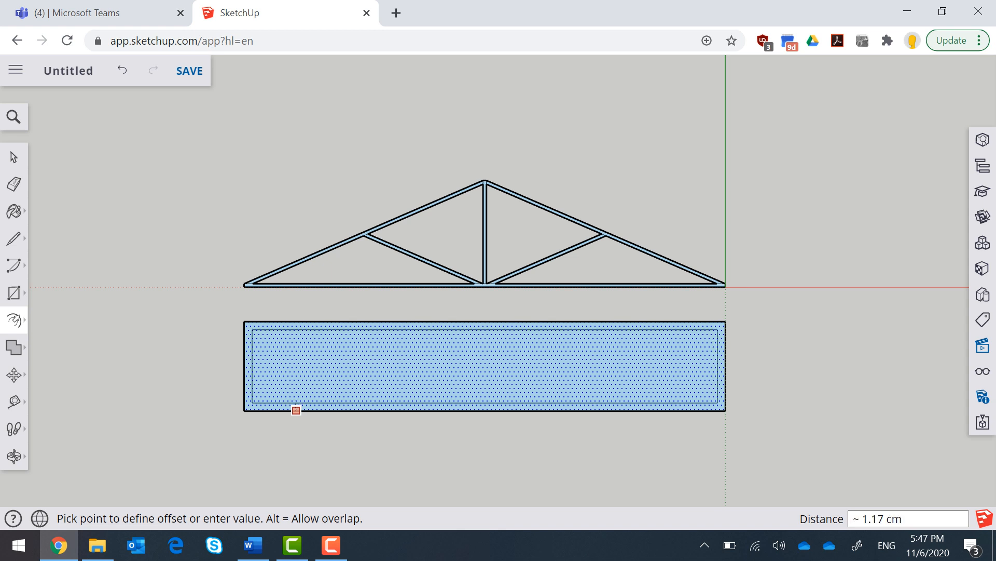
type("0.5")
key("Return")
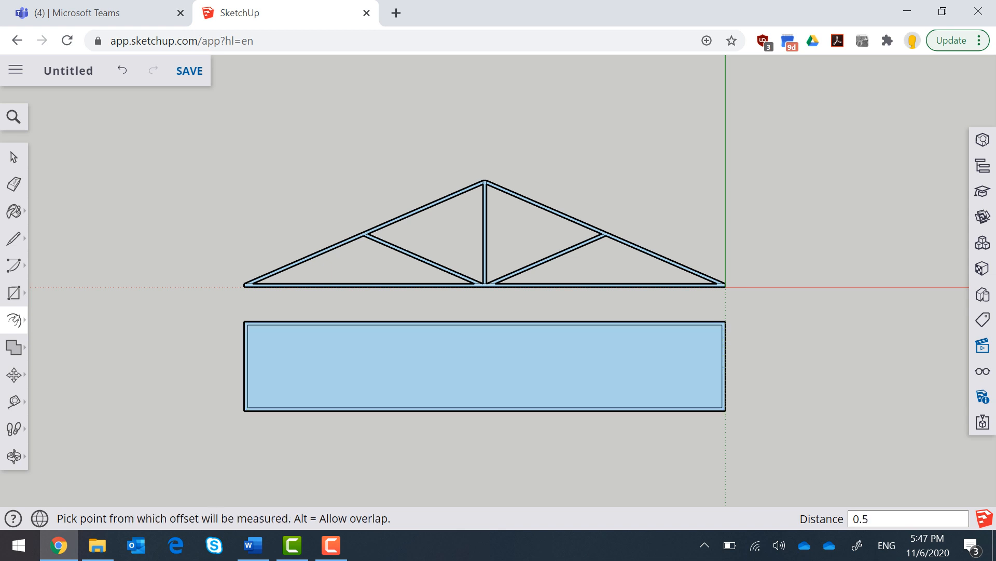
left_click(14, 157)
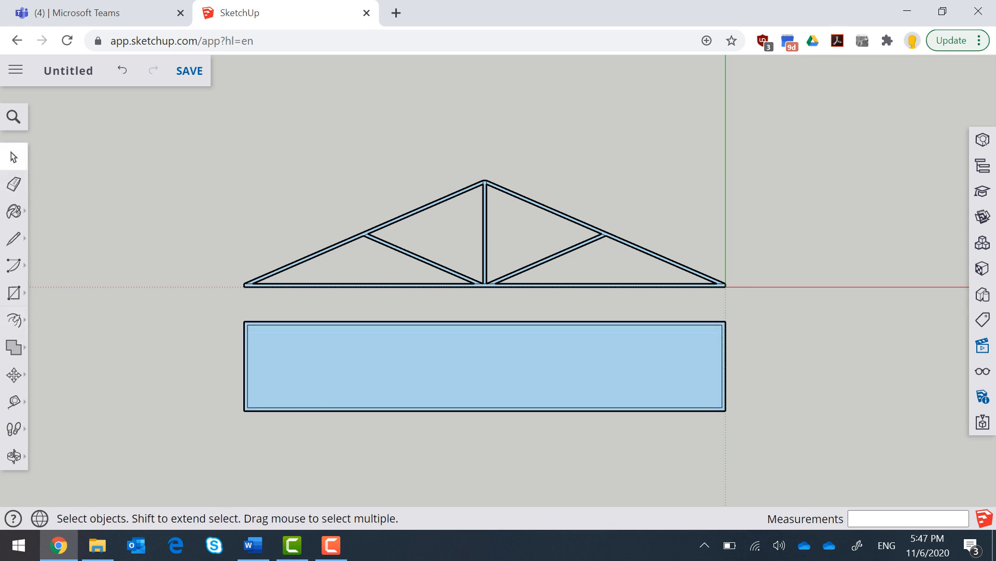
key("Delete")
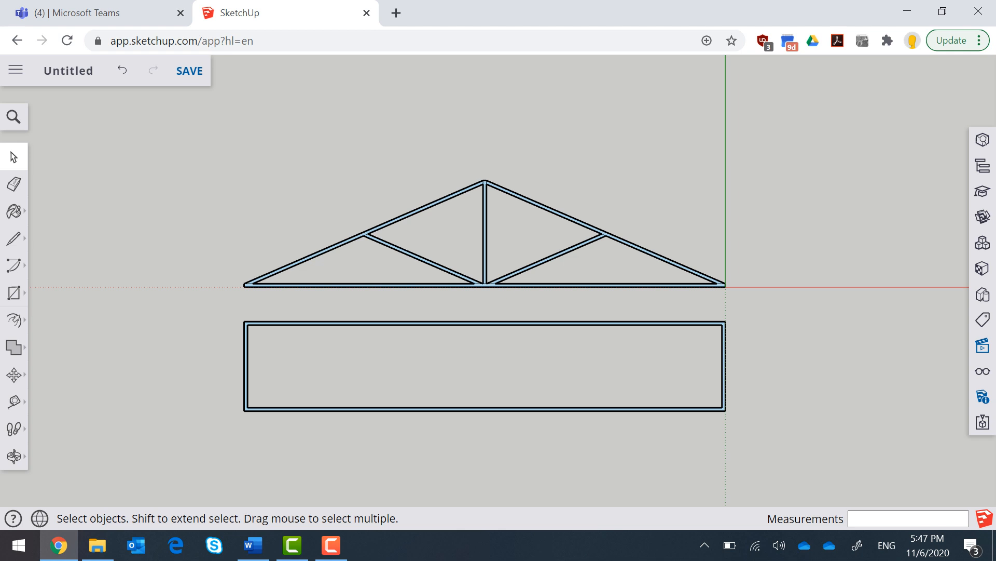